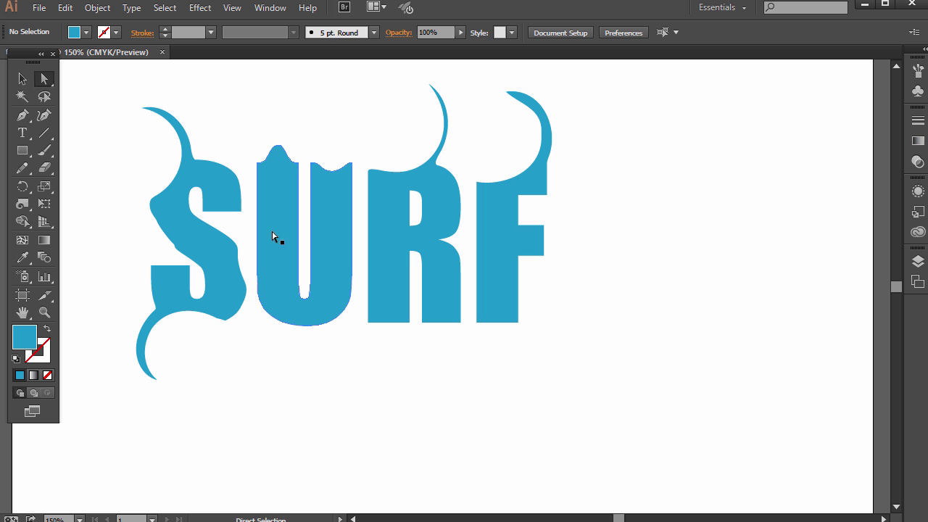
- Nudge the U slightly left, select the R outline, and switch to the Type Tool
left_click_drag(288, 203, 282, 203)
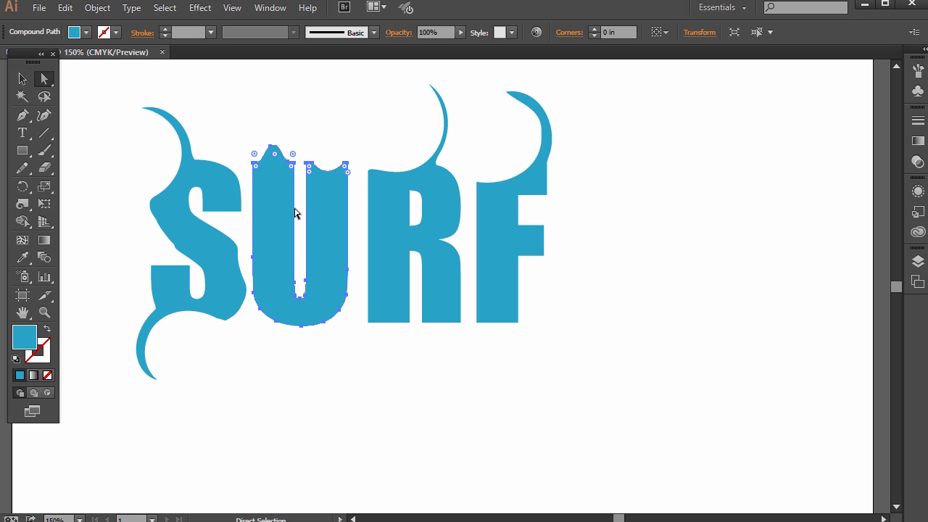
left_click(383, 172)
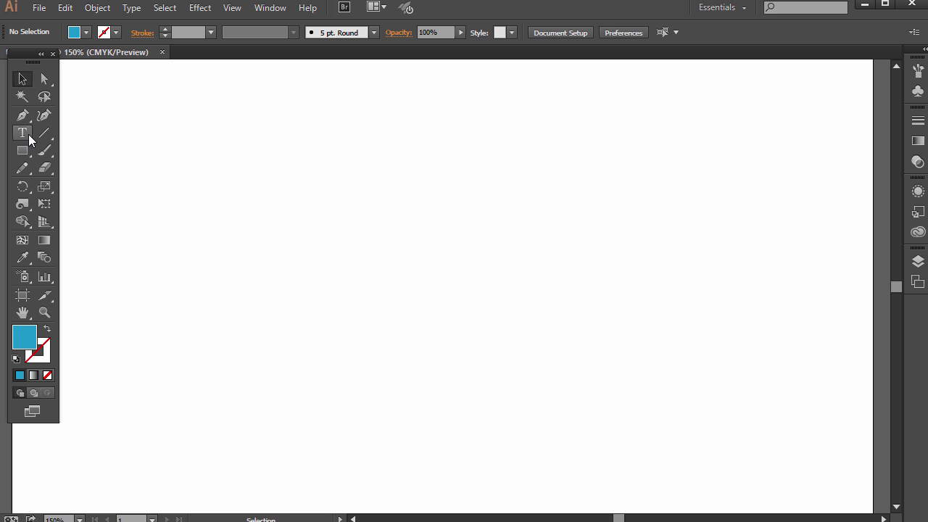
left_click_drag(29, 139, 77, 132)
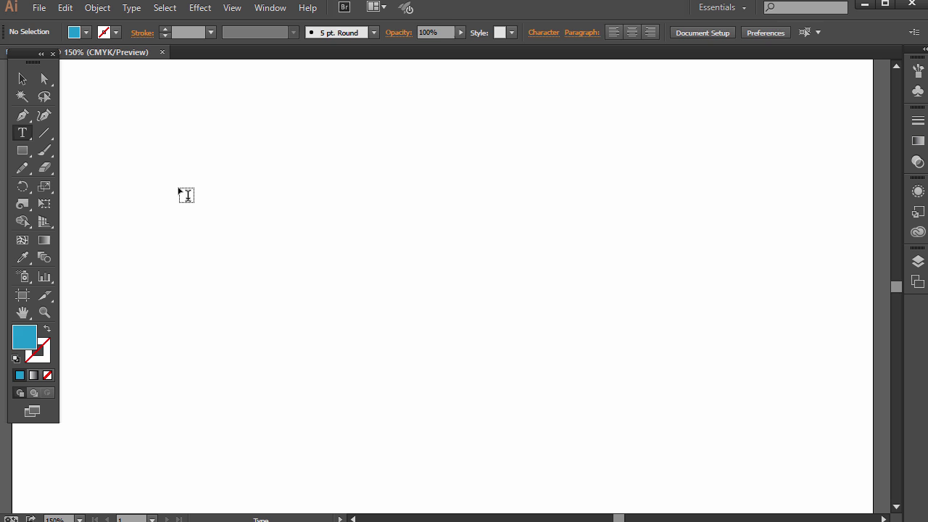
- Type SURF in black Impact and scale it up to about 261 pt
left_click(169, 142)
type("SURF")
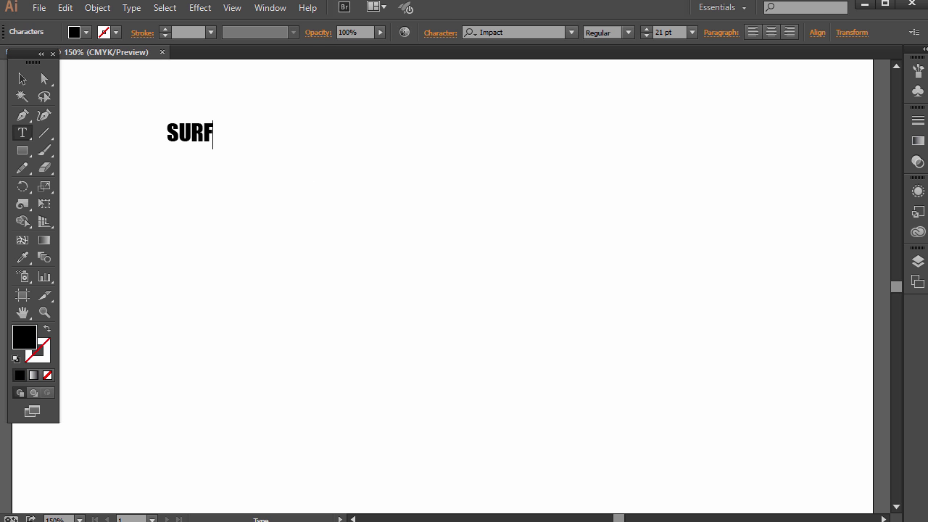
left_click(22, 79)
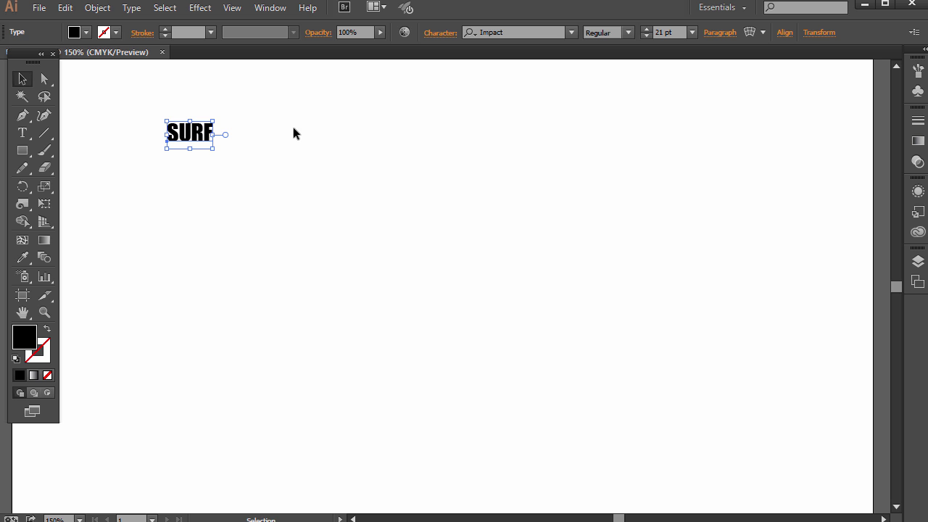
left_click_drag(212, 148, 733, 497)
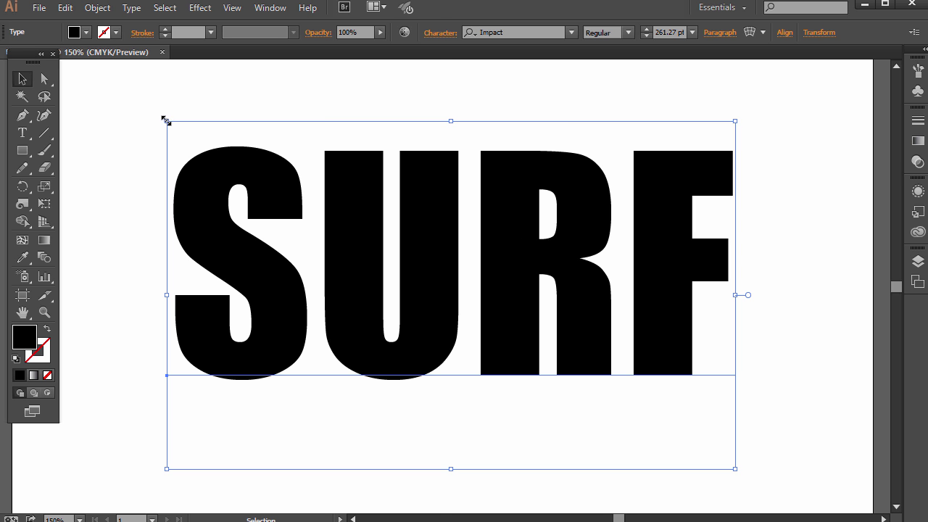
- Hide the bounding box, shift SURF left, then show the bounding box and fine-tune SURF's position
left_click(233, 8)
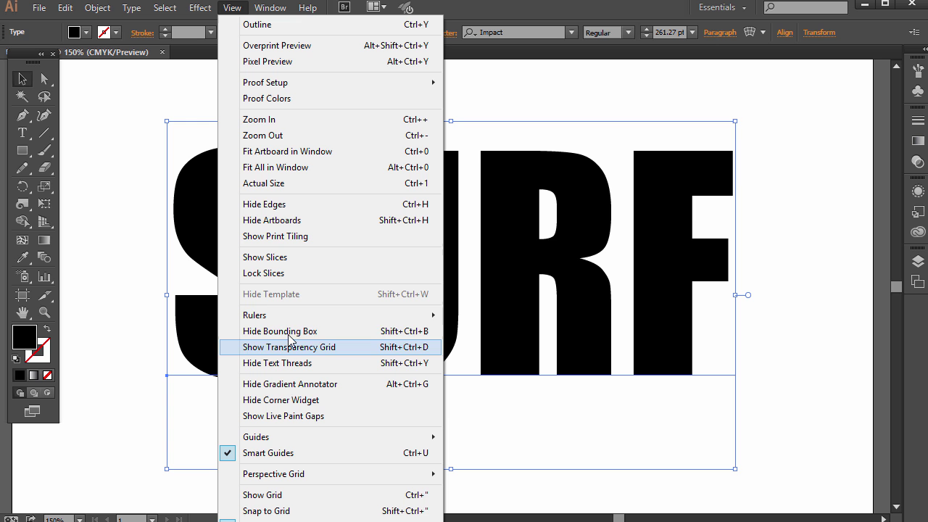
left_click(339, 334)
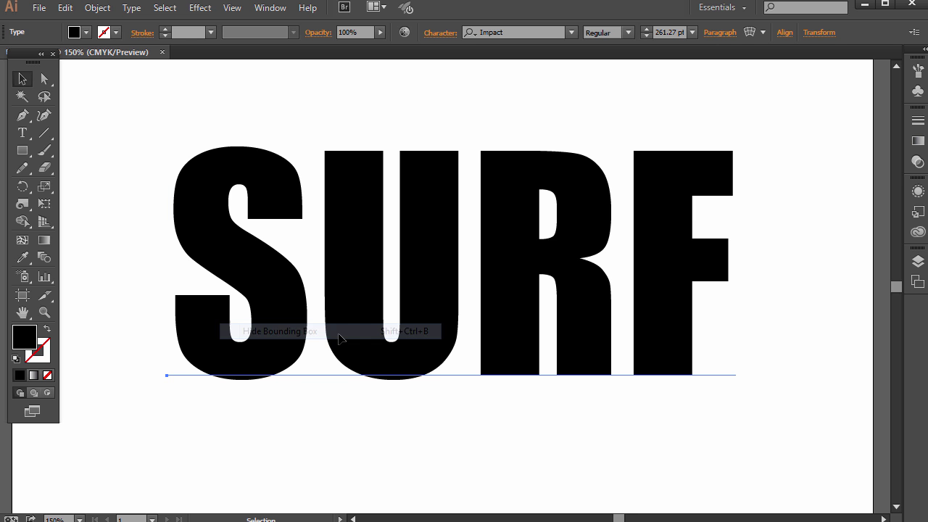
mouse_move(201, 188)
left_mouse_down()
mouse_move(167, 200)
mouse_move(190, 196)
left_mouse_up()
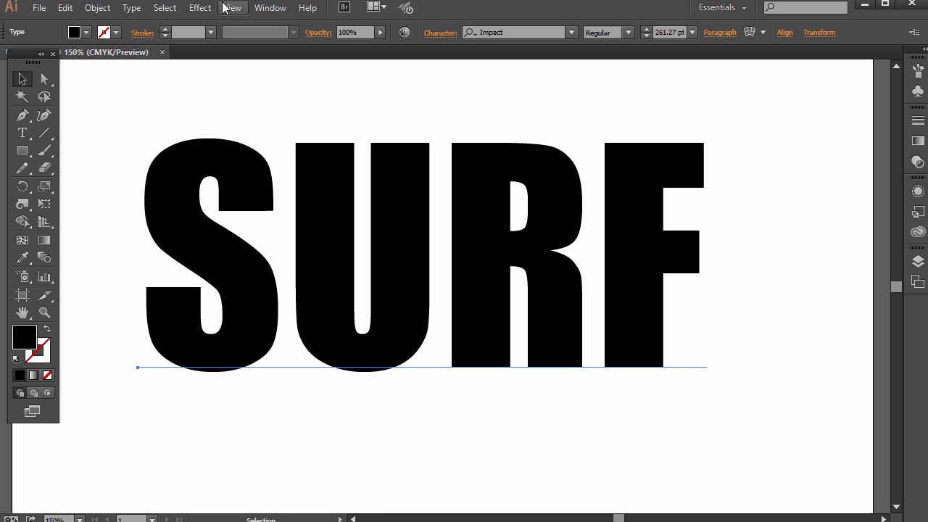
left_click(228, 8)
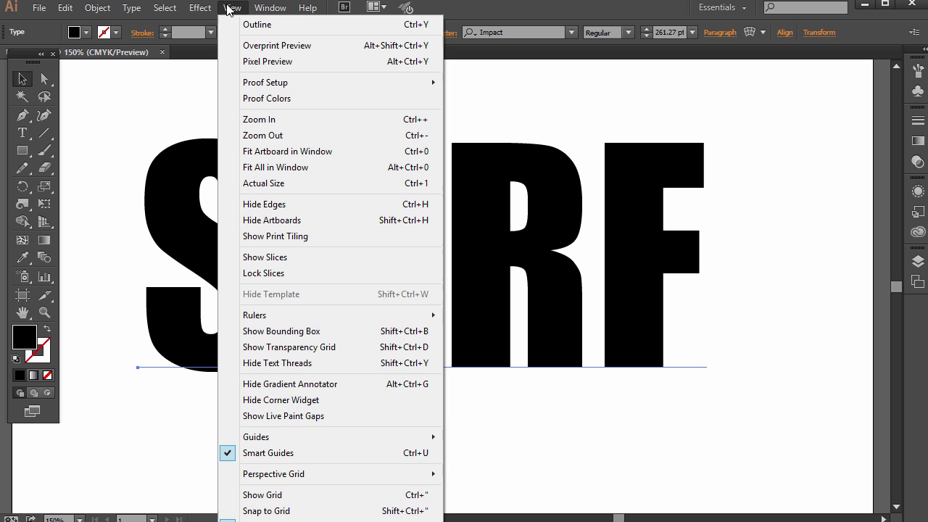
left_click(300, 338)
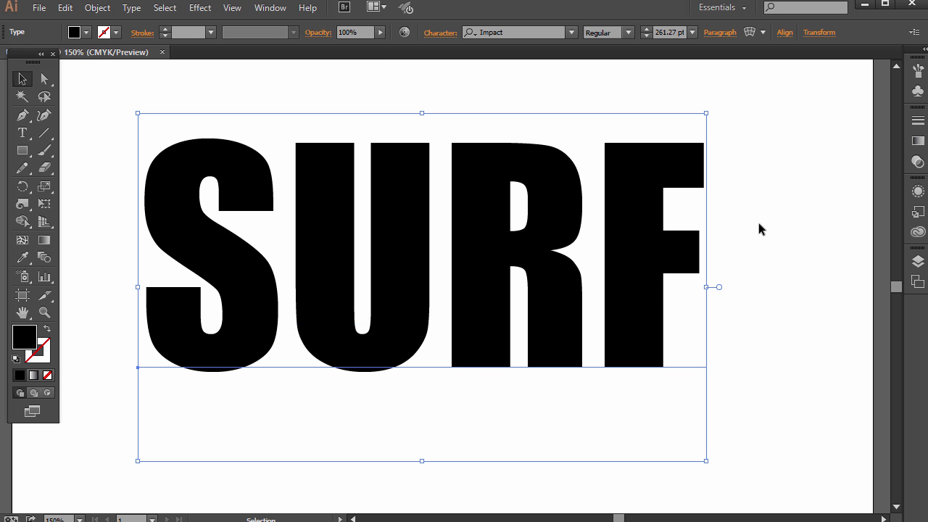
left_click_drag(513, 223, 500, 227)
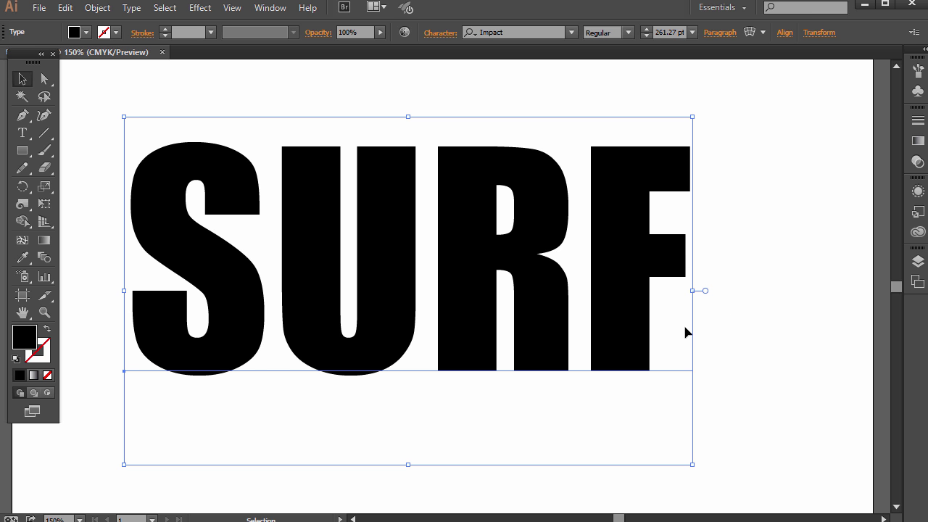
left_click_drag(181, 175, 201, 205)
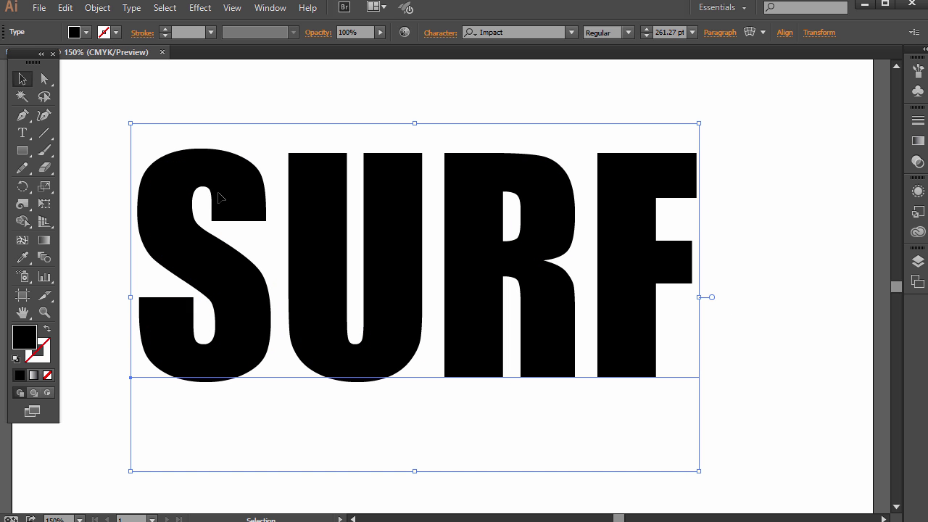
- Fill SURF with cyan blue #129EC4
double_click(25, 338)
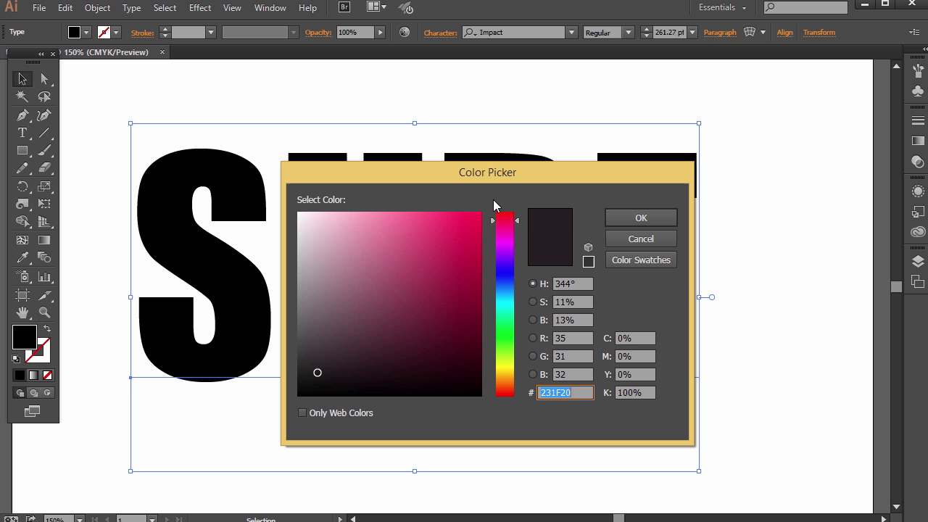
left_click(500, 293)
left_click_drag(460, 249, 467, 254)
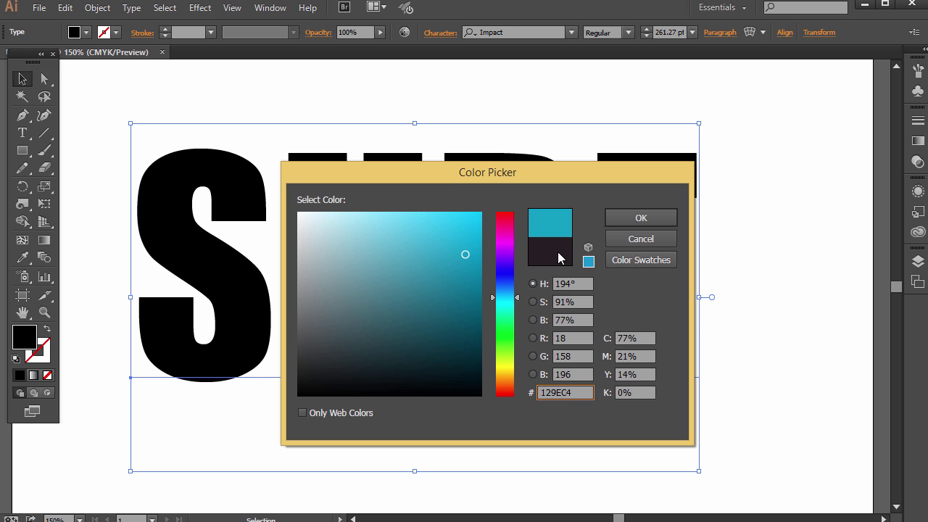
left_click(641, 218)
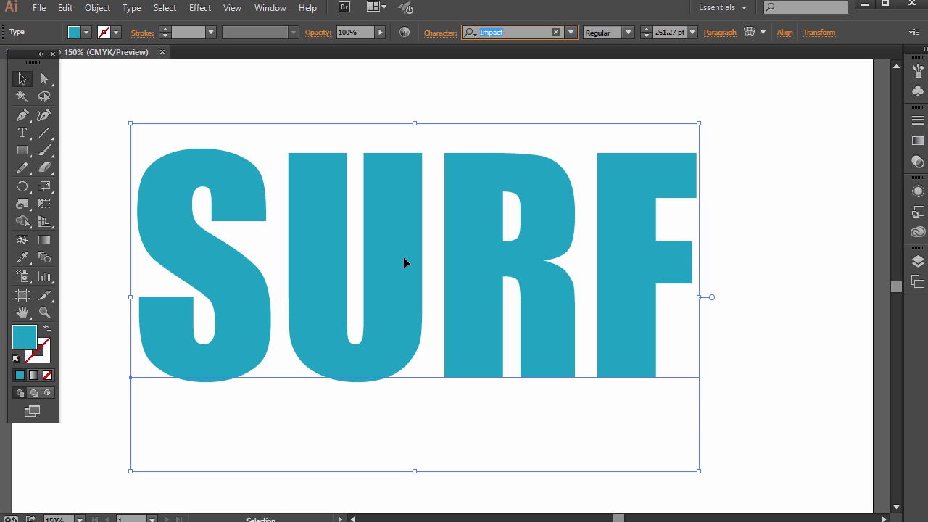
- Set SURF in Hobo Std Medium and shift it left on the artboard
left_click(571, 33)
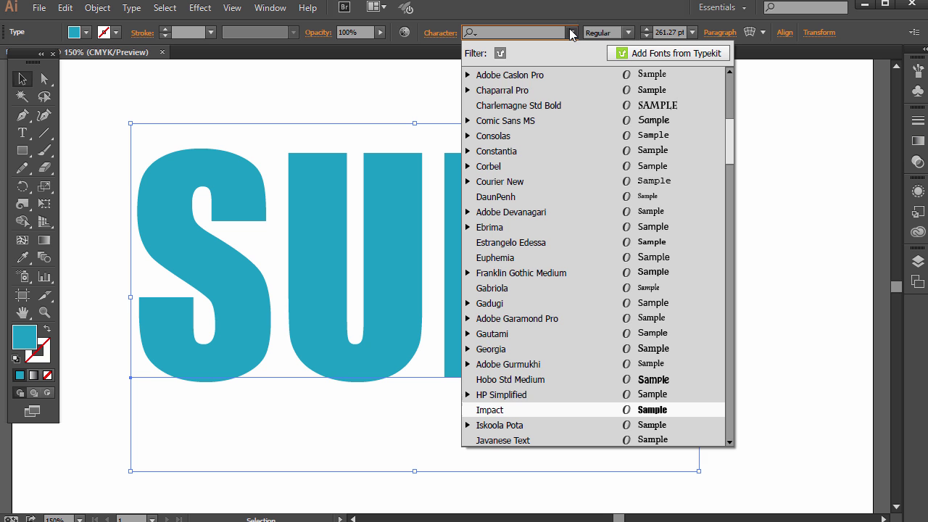
left_click(533, 381)
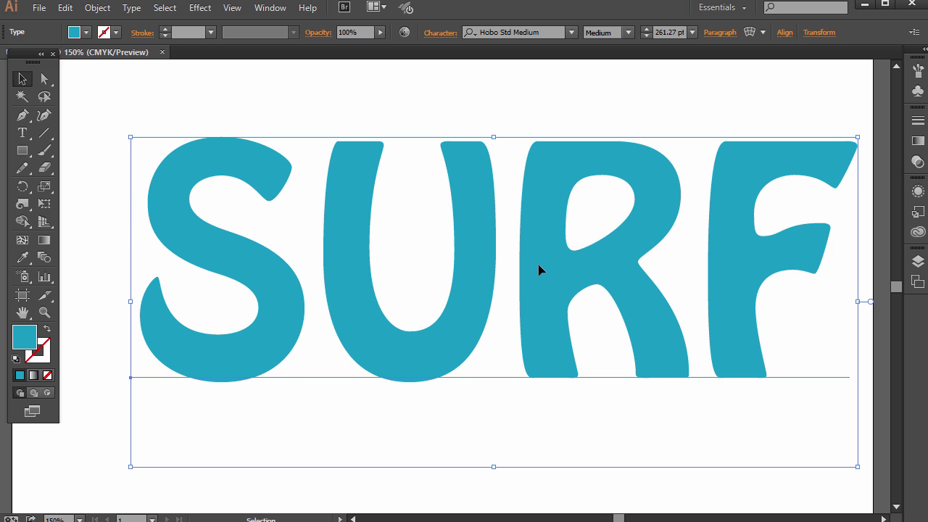
left_click_drag(367, 185, 328, 193)
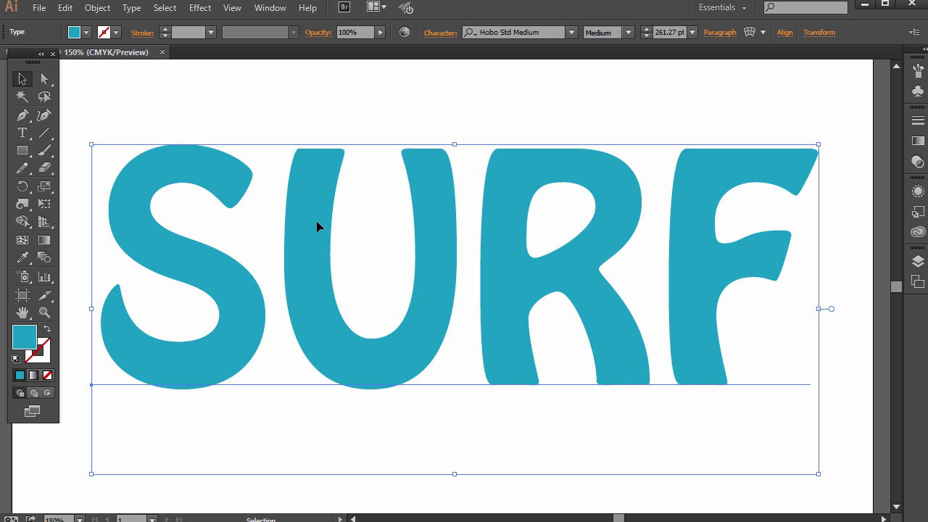
- Convert SURF to outlines and move the group slightly down and left
right_click(217, 198)
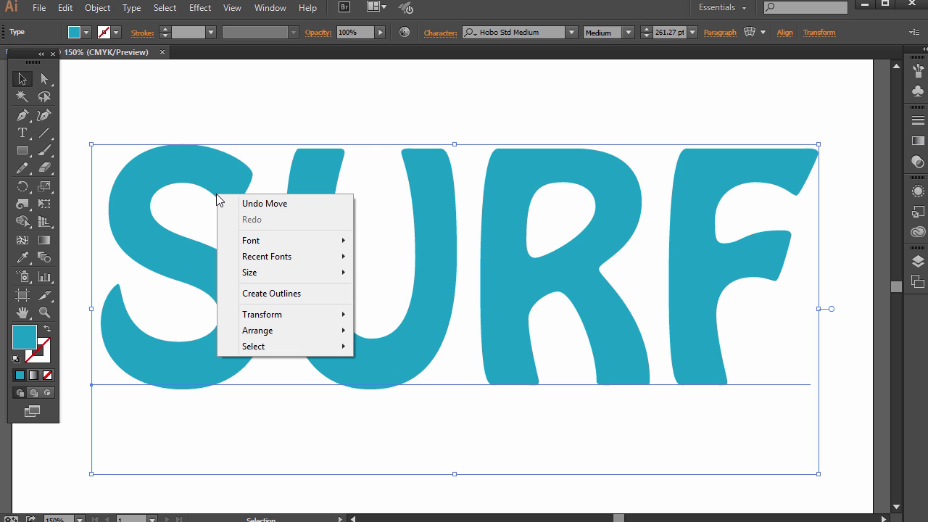
left_click(272, 293)
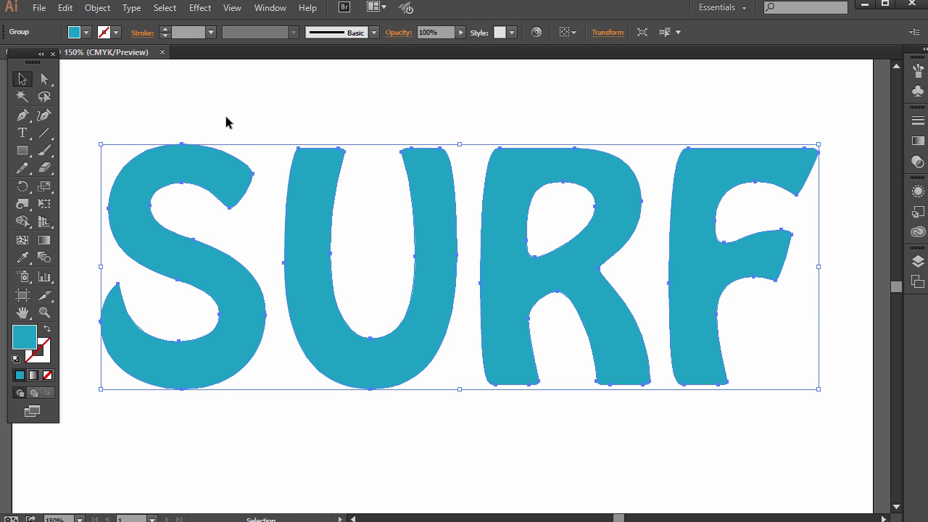
left_click(226, 122)
mouse_move(190, 185)
left_mouse_down()
mouse_move(172, 155)
mouse_move(187, 211)
mouse_move(217, 145)
mouse_move(226, 152)
mouse_move(172, 141)
mouse_move(209, 170)
mouse_move(195, 147)
mouse_move(203, 182)
mouse_move(261, 164)
mouse_move(215, 197)
mouse_move(242, 189)
left_mouse_up()
- Realign the S with Direct Selection, then reselect the whole SURF group
left_click(83, 102)
left_click(44, 79)
left_click(22, 78)
left_click(362, 108)
left_click(208, 158)
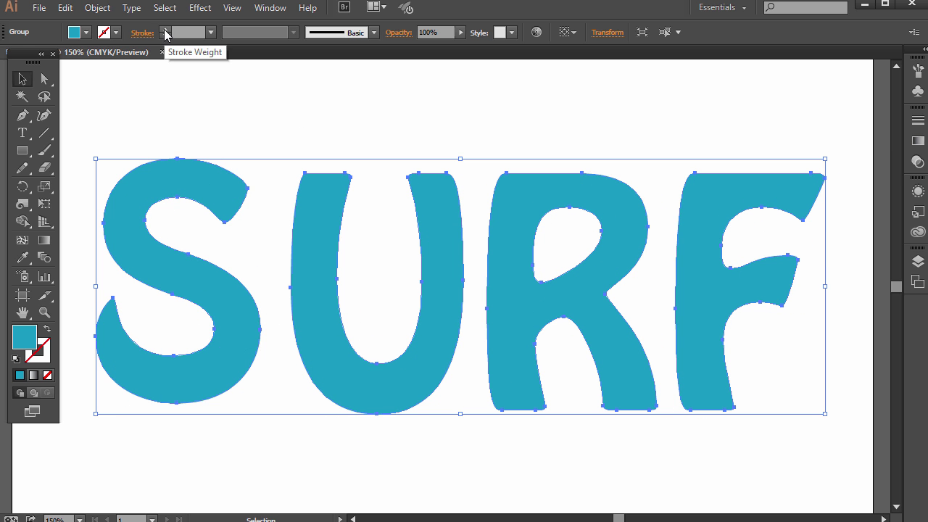
- Ungroup SURF and drag the S, U, R and F together so they touch
left_click(90, 9)
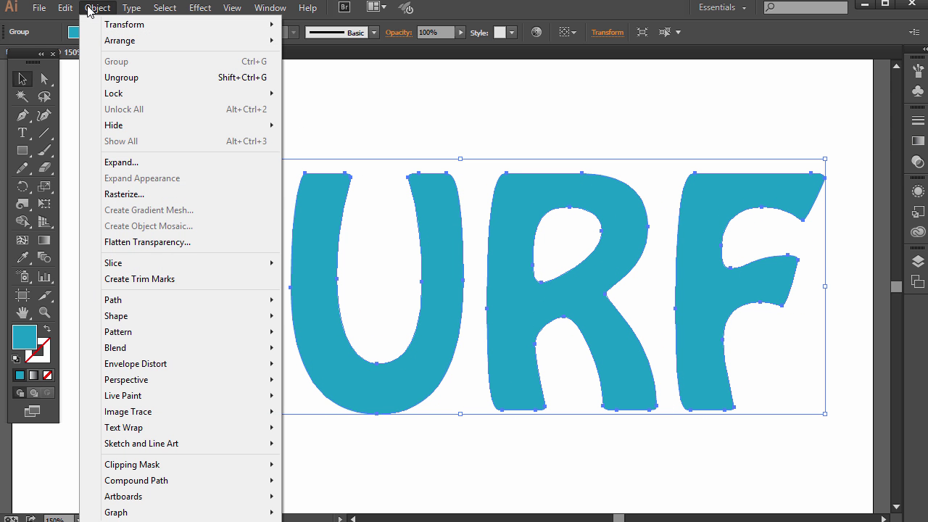
left_click(157, 78)
left_click(279, 116)
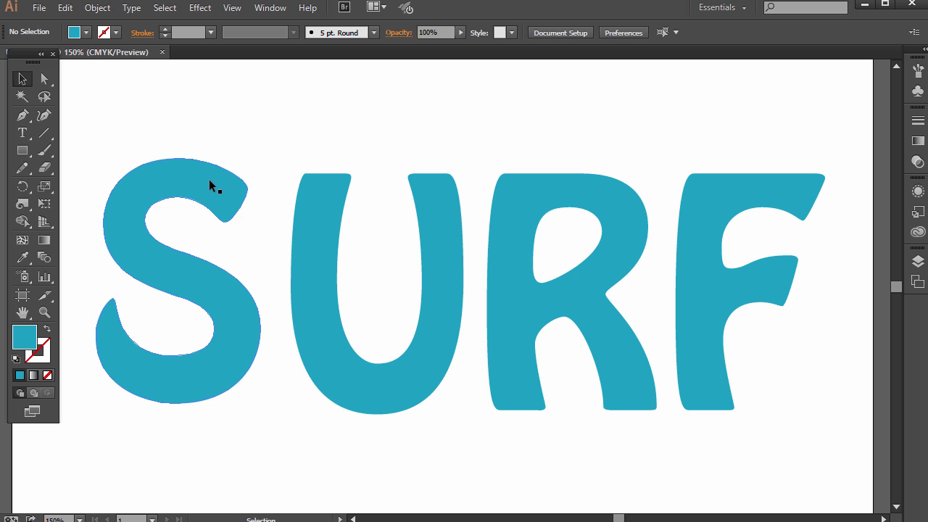
mouse_move(209, 187)
left_mouse_down()
mouse_move(244, 191)
mouse_move(224, 196)
mouse_move(224, 188)
left_mouse_up()
left_click_drag(429, 218, 418, 208)
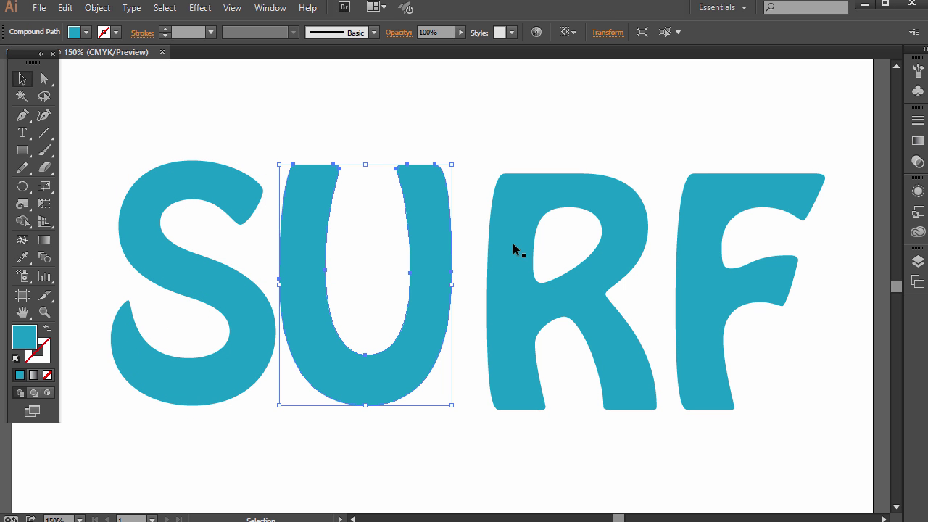
left_click_drag(512, 242, 484, 229)
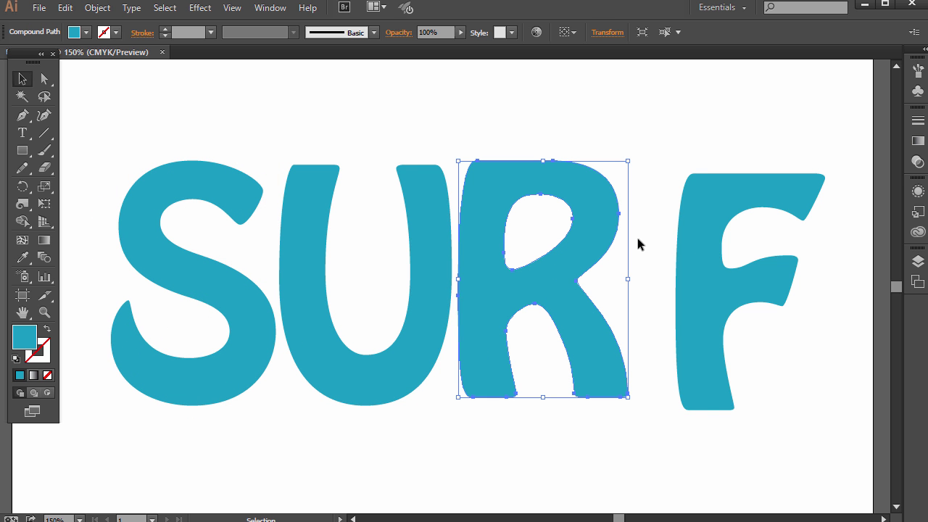
left_click_drag(708, 237, 661, 226)
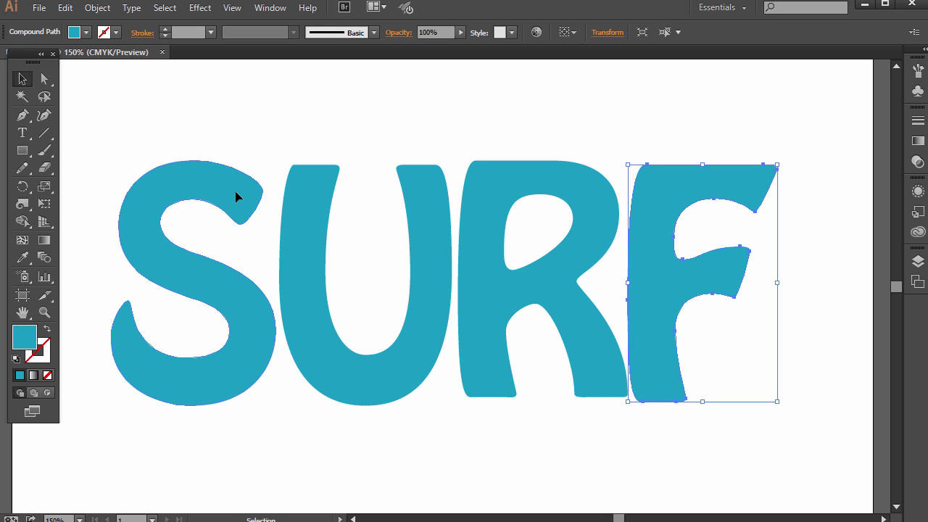
- Shift the S slightly up and right, and nudge the R left with the arrow key
left_click_drag(236, 196, 239, 189)
left_click(390, 97)
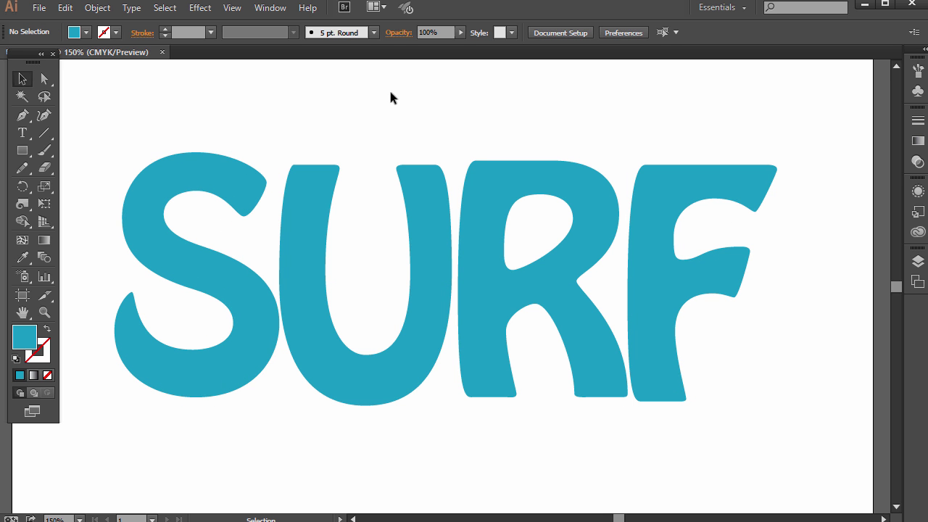
mouse_move(484, 275)
left_mouse_down()
mouse_move(493, 275)
mouse_move(484, 275)
left_mouse_up()
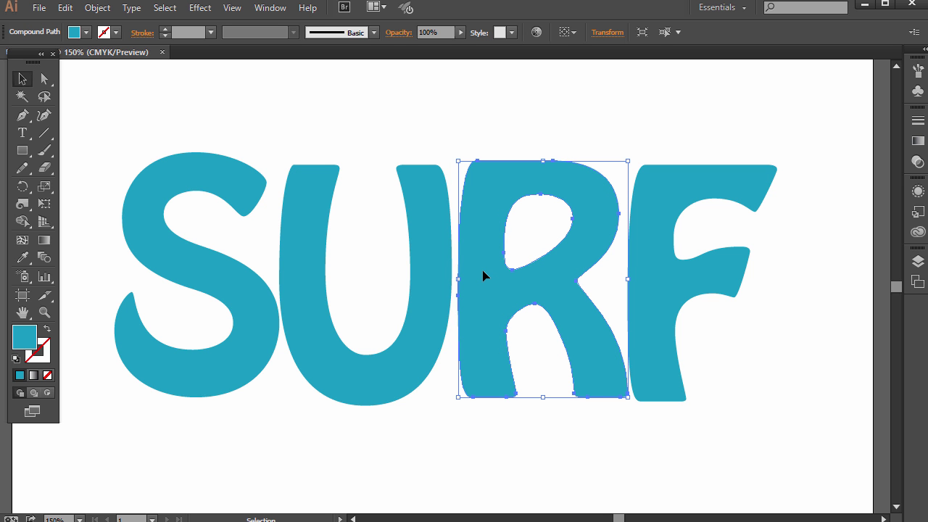
key("Left")
key("Left")
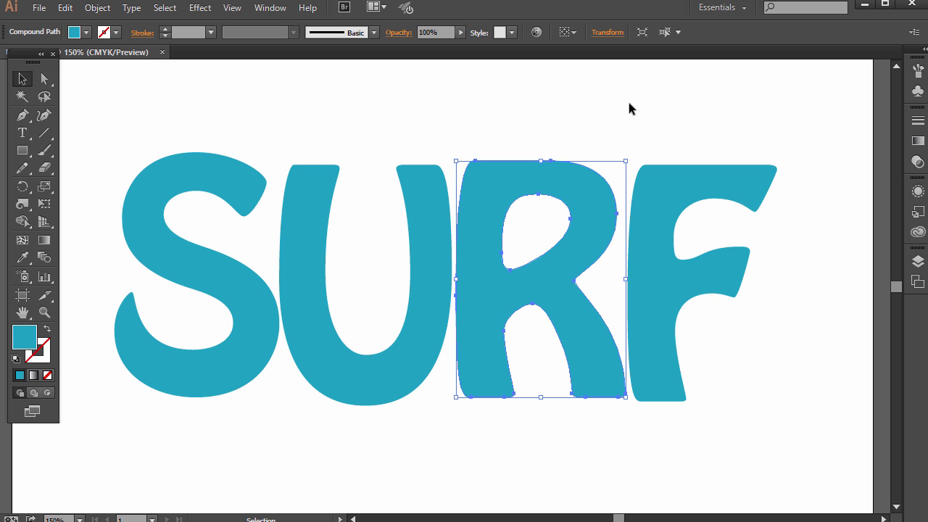
left_click(630, 108)
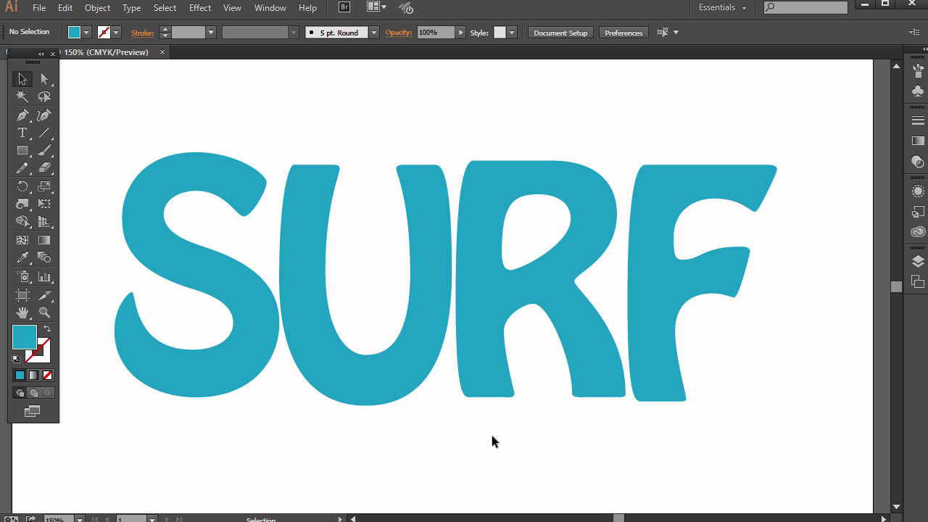
- Bulge the S's top curve higher and pull both top corners of the U upward
left_click(43, 79)
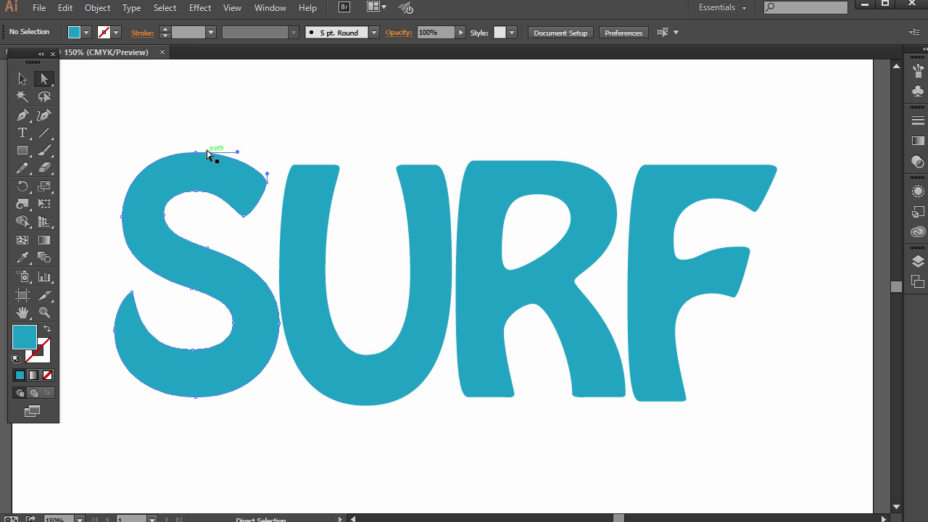
left_click_drag(207, 154, 197, 165)
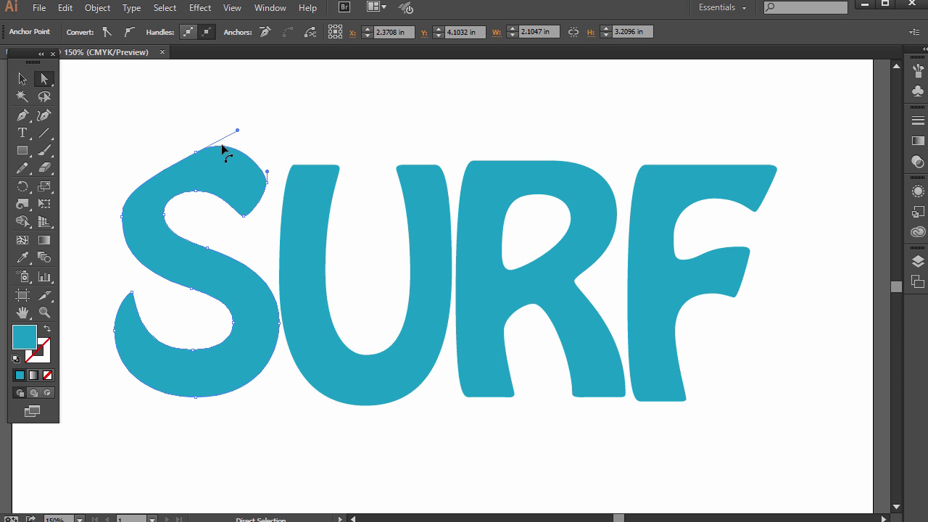
left_click_drag(237, 130, 182, 142)
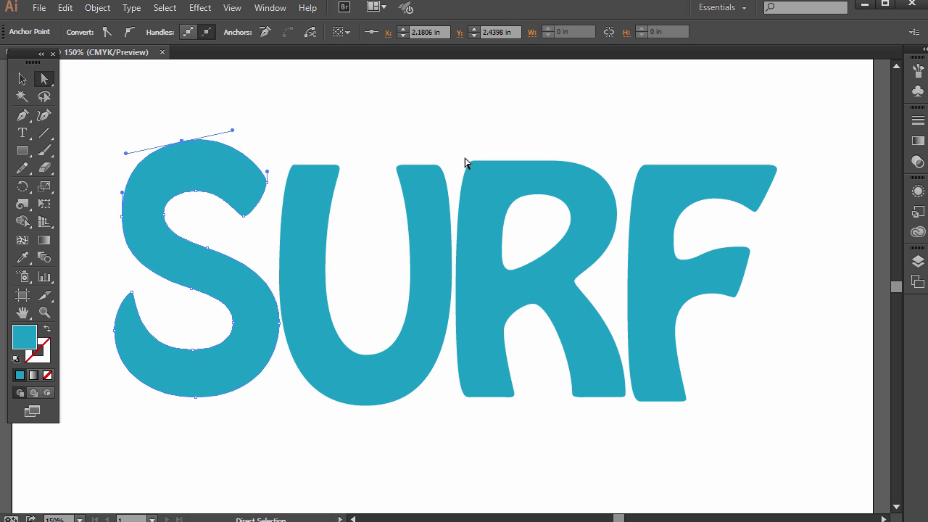
left_click_drag(422, 166, 414, 155)
left_click_drag(318, 165, 322, 152)
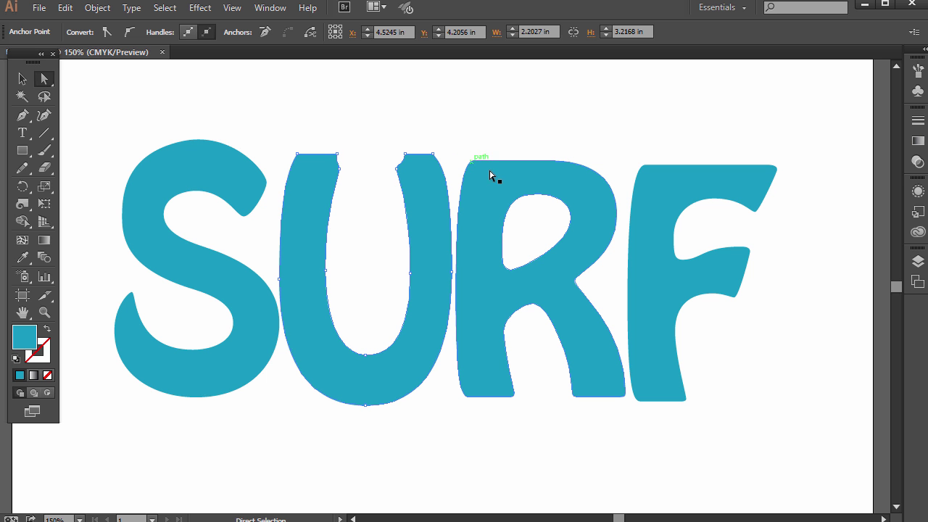
- Warp the top of the U's left stem upward with the Warp Tool
left_click(26, 206)
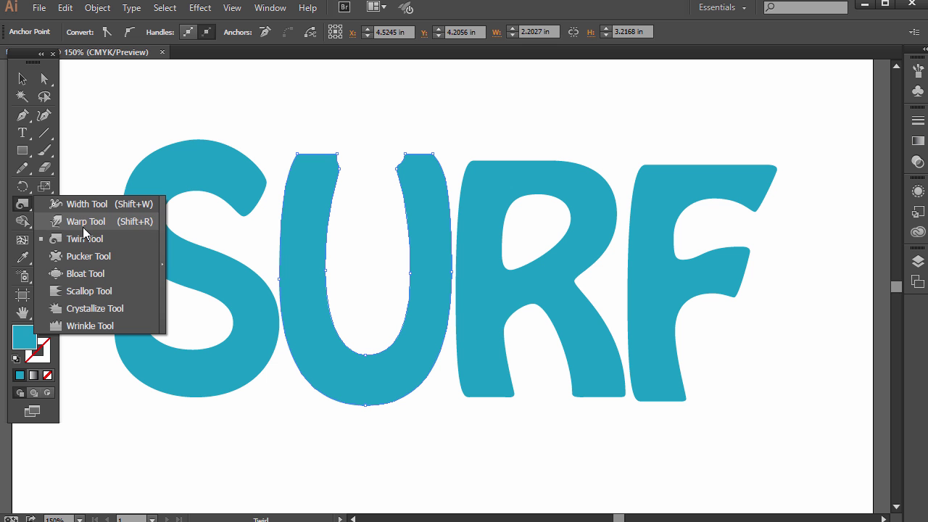
left_click(73, 221)
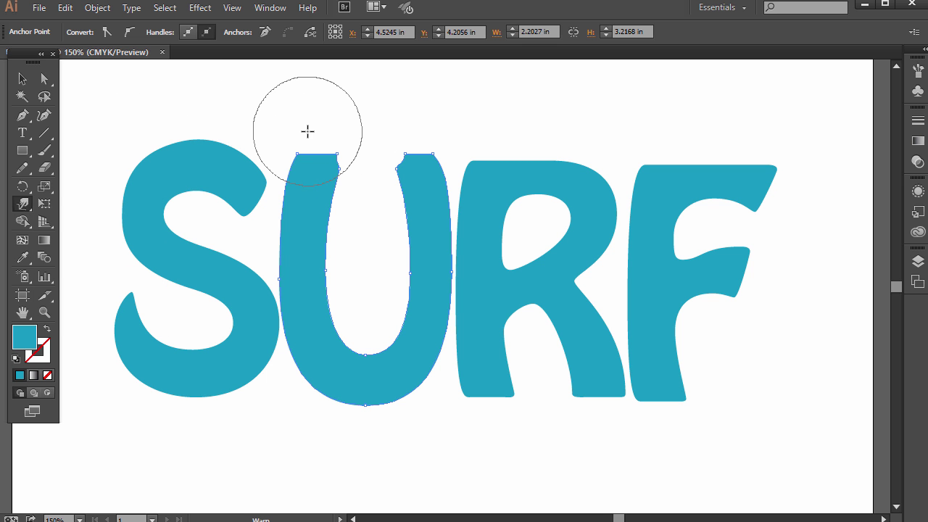
left_click_drag(307, 131, 308, 109)
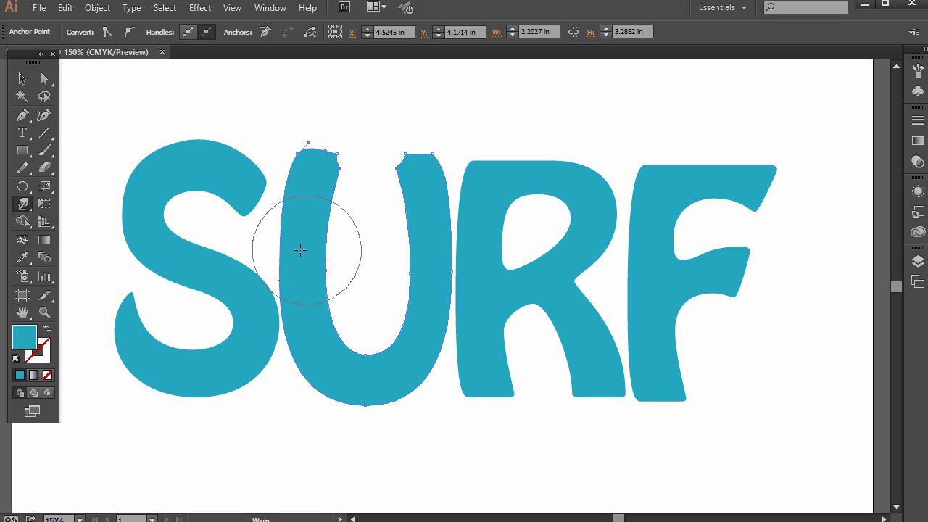
- Pinch both U stems into hourglass waists with the Pucker Tool
left_click(20, 209)
mouse_move(19, 210)
left_mouse_down()
mouse_move(45, 274)
mouse_move(45, 254)
left_mouse_up()
key("v")
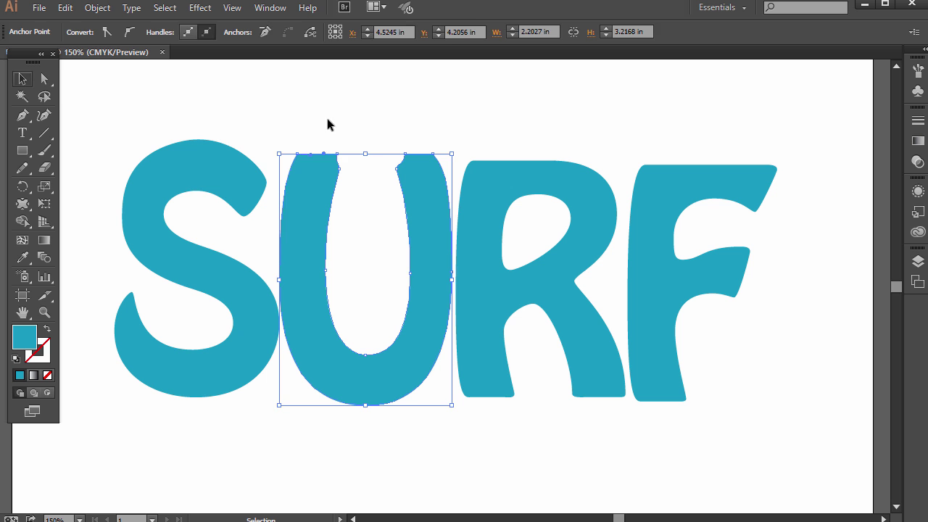
left_click(296, 105)
left_click(24, 205)
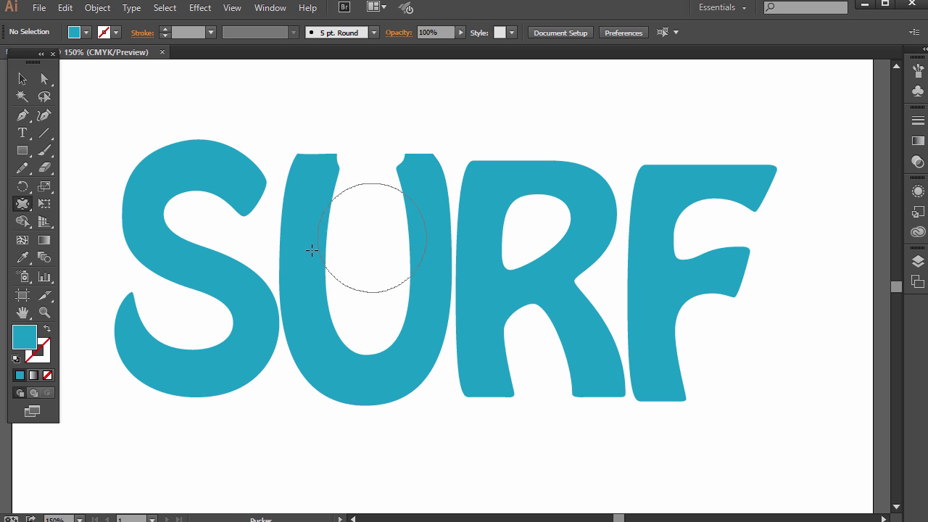
mouse_move(312, 250)
left_mouse_down()
mouse_move(307, 257)
mouse_move(308, 210)
mouse_move(298, 324)
mouse_move(445, 202)
mouse_move(428, 217)
mouse_move(435, 265)
mouse_move(524, 219)
mouse_move(408, 221)
left_mouse_up()
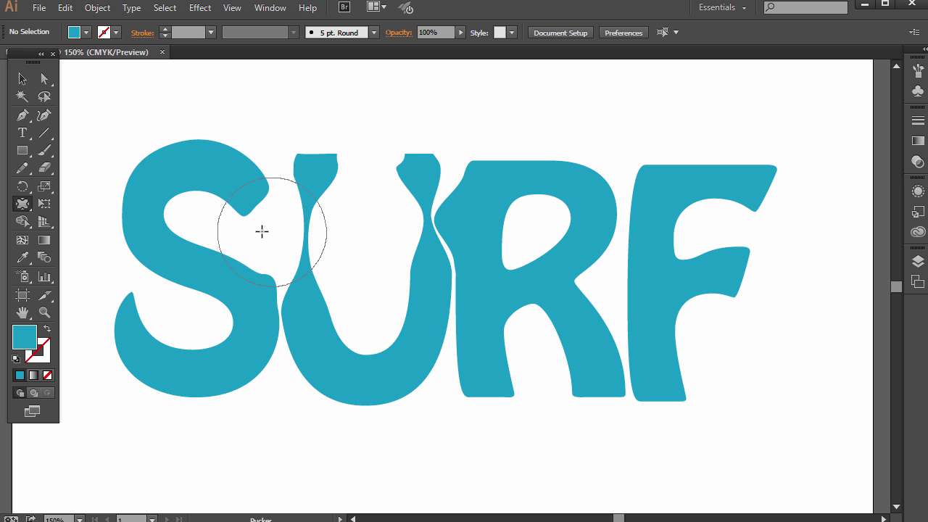
- Shrink the pucker brush to 30 pt and pinch the R's left edge, U's right arm and S–U joint
double_click(22, 207)
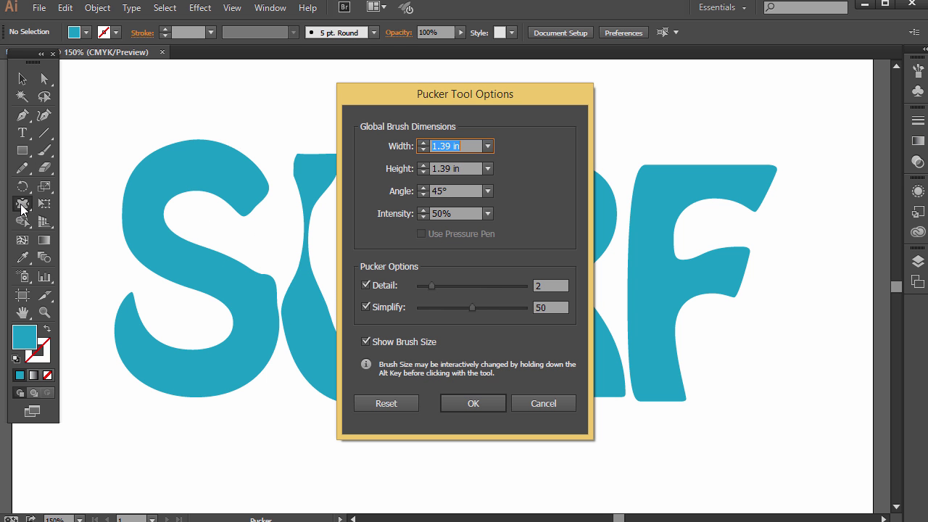
left_click(488, 147)
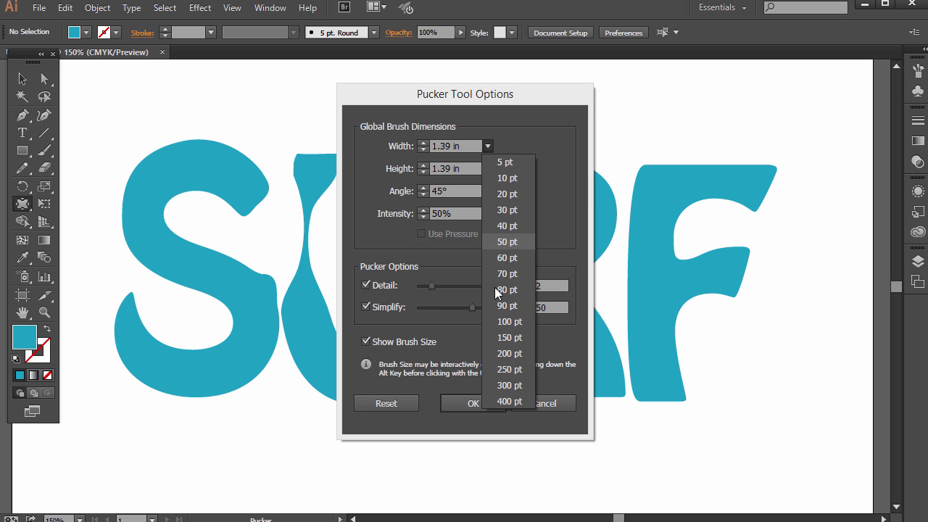
left_click(518, 210)
left_click(487, 168)
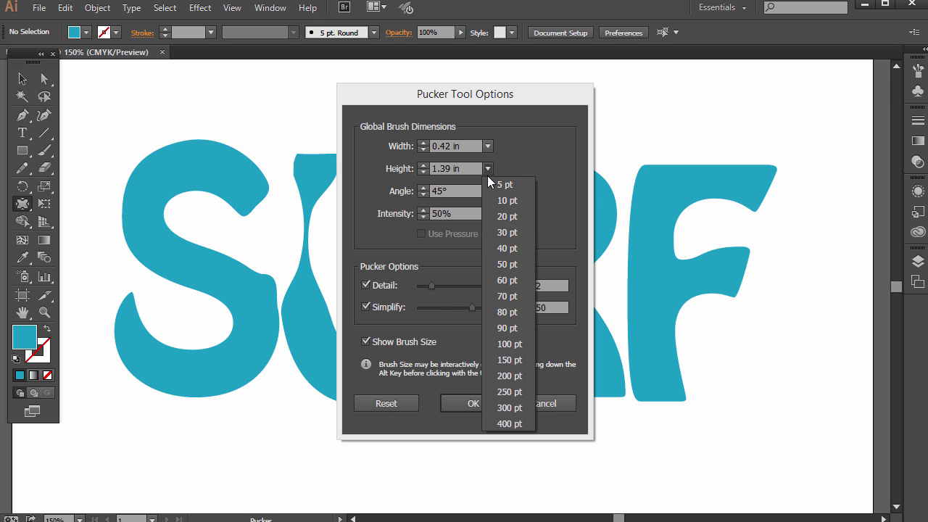
left_click(512, 235)
left_click(475, 401)
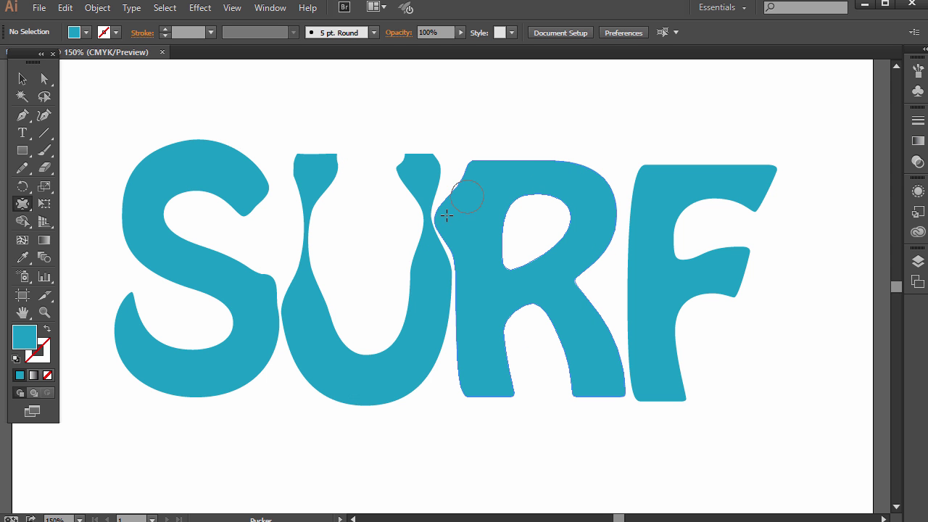
mouse_move(444, 218)
left_mouse_down()
mouse_move(530, 209)
mouse_move(520, 205)
mouse_move(564, 427)
left_mouse_up()
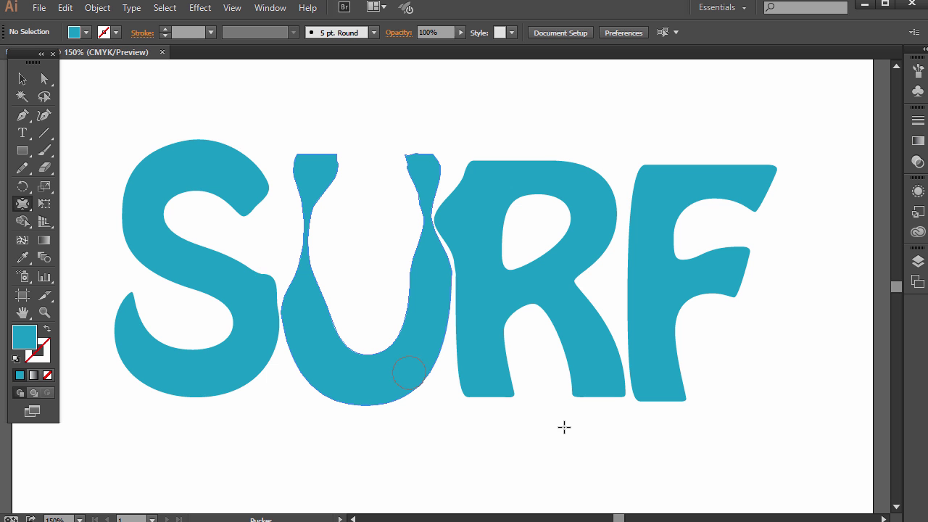
left_click_drag(257, 273, 258, 274)
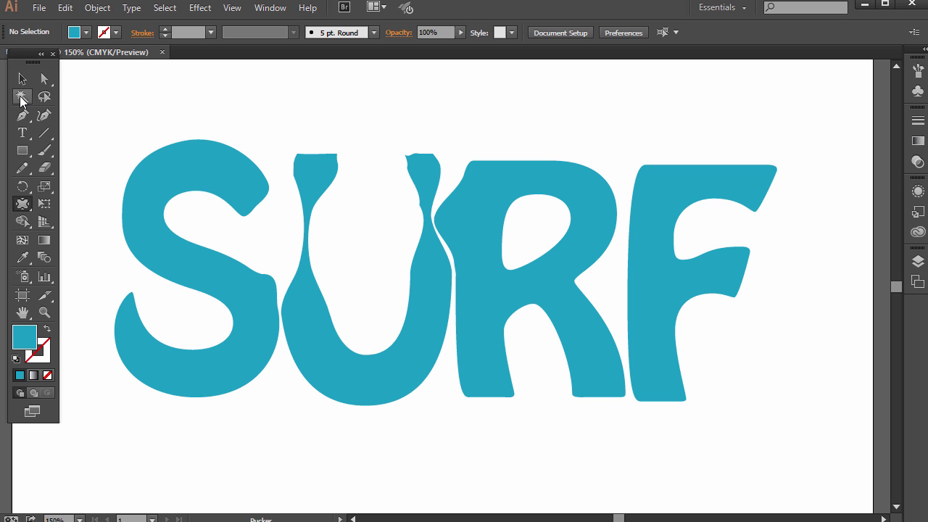
- Switch to the Twirl tool and set its brush width and height to 100 pt
left_click_drag(22, 203, 91, 239)
double_click(23, 203)
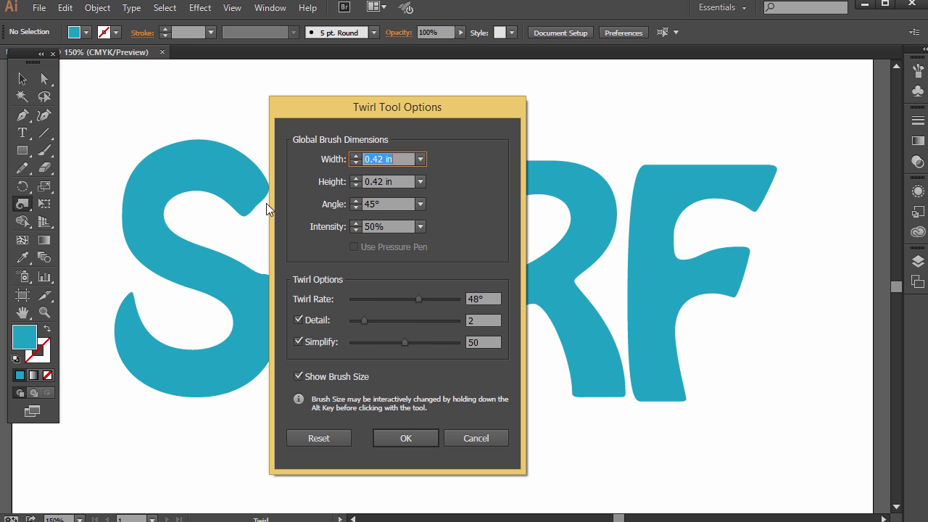
left_click(419, 158)
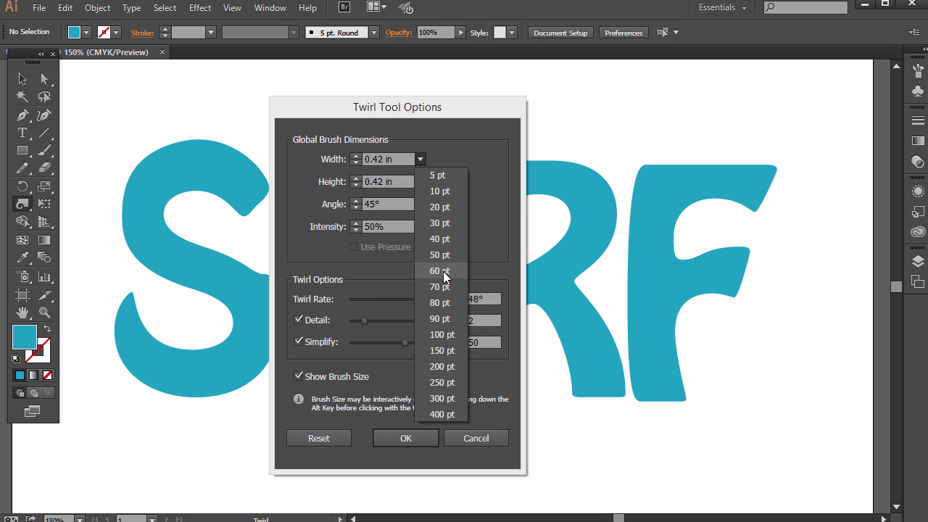
left_click(443, 334)
left_click(419, 181)
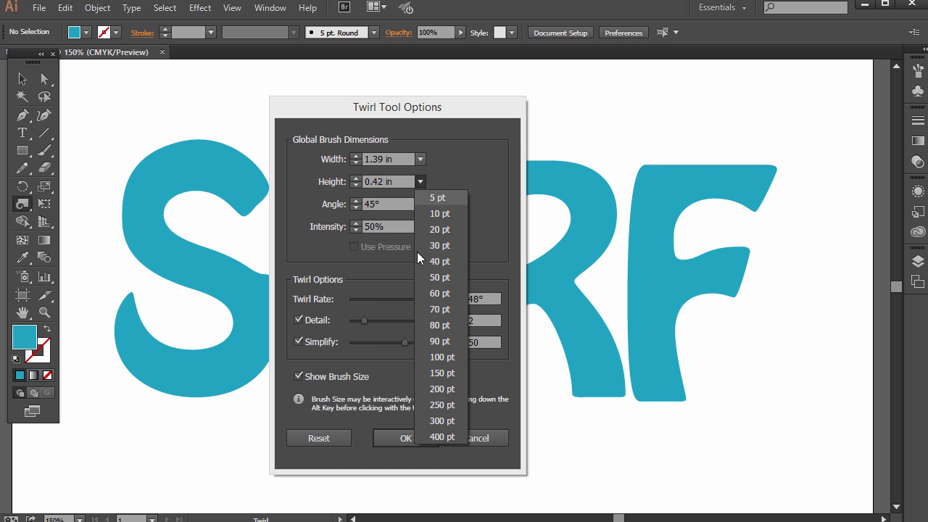
left_click(452, 353)
left_click(434, 437)
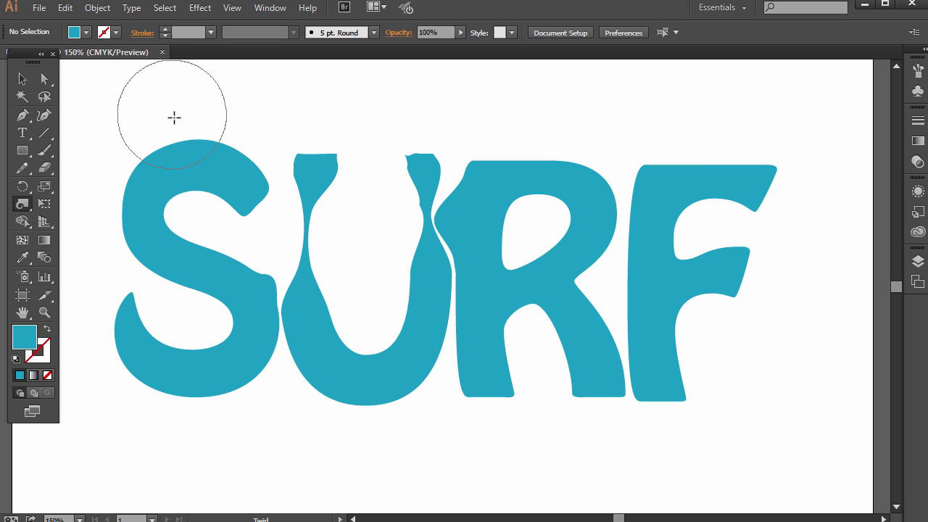
- Twirl the S's top and tail, F's top, and the bottoms of U, R legs and F into curls
left_click_drag(174, 117, 175, 118)
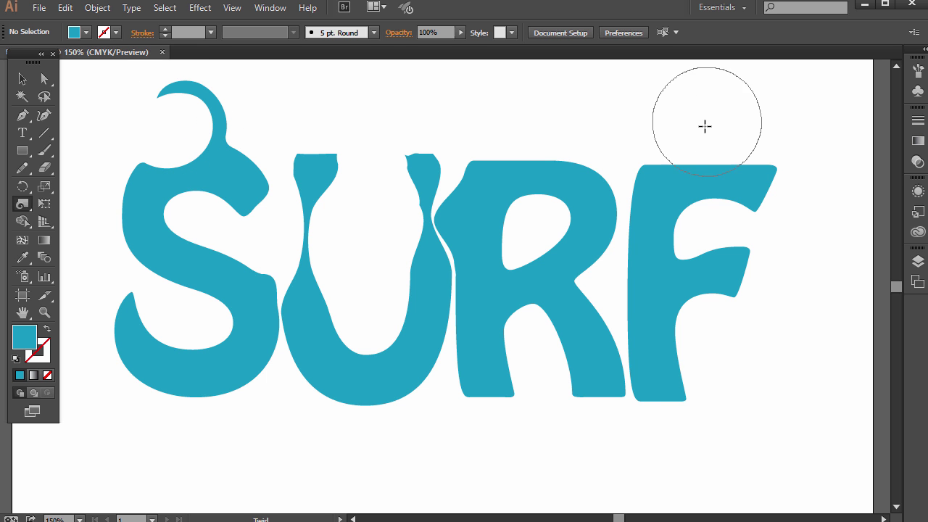
left_click_drag(704, 126, 715, 126)
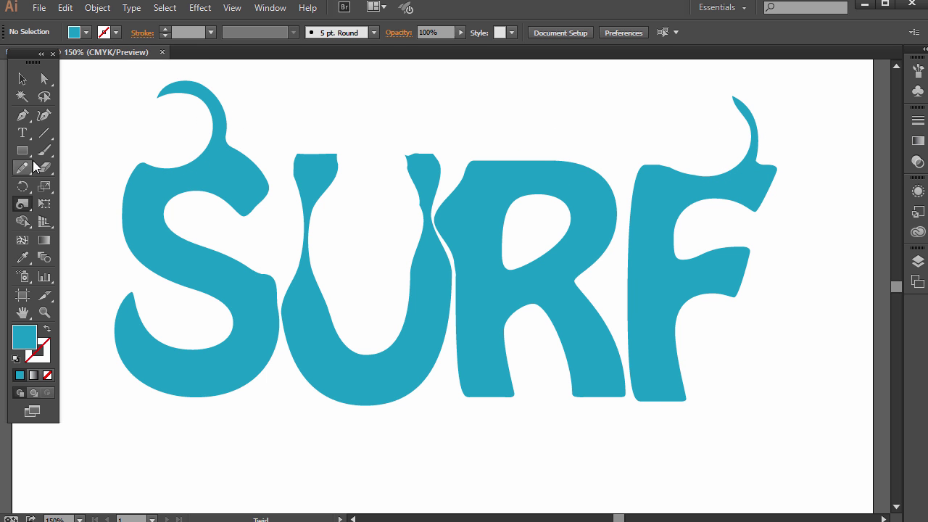
left_click_drag(217, 379, 160, 395)
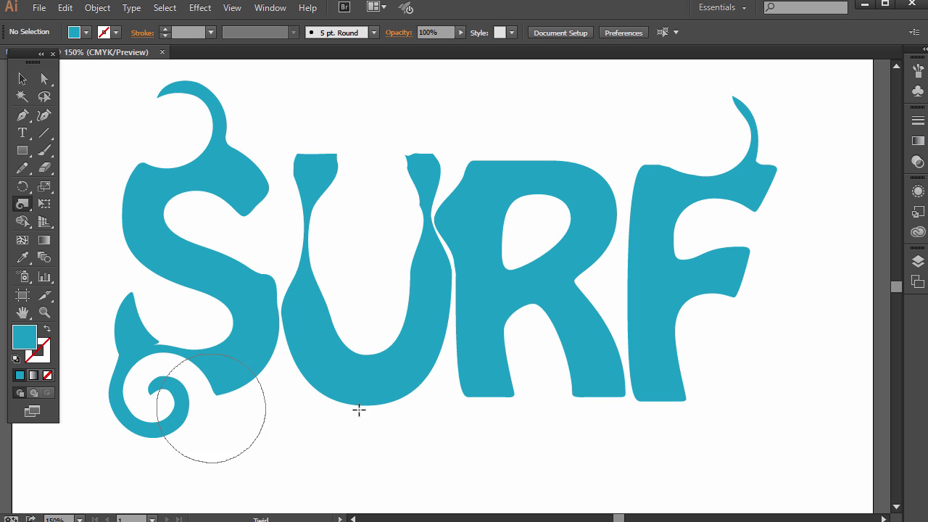
left_click_drag(346, 414, 352, 420)
left_click_drag(520, 419, 491, 412)
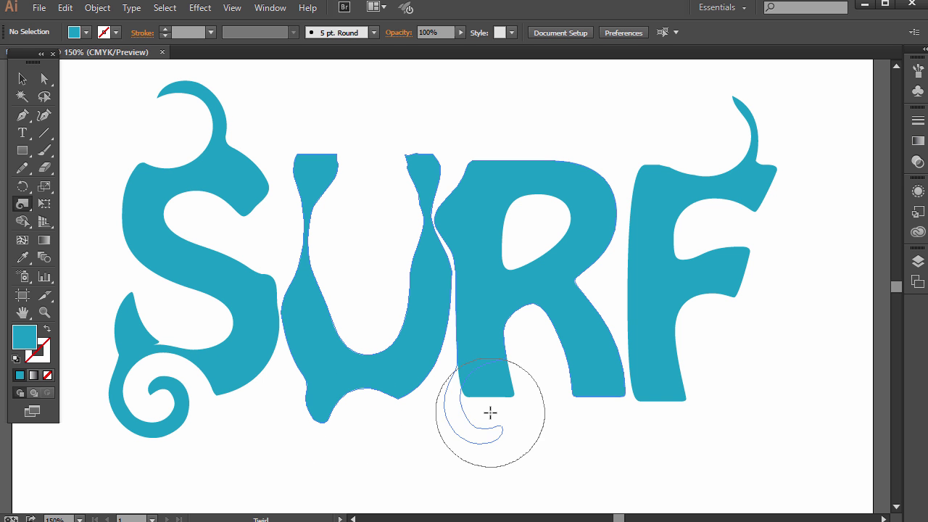
left_click_drag(590, 414, 591, 415)
left_click_drag(701, 421, 700, 416)
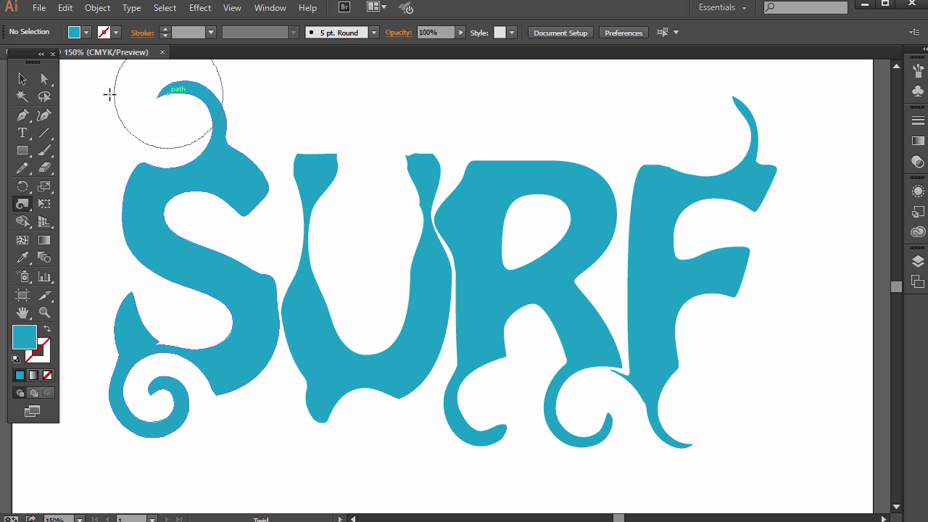
- Type a line of placeholder text 'rtywertwertwertwertwer' over the R
left_click(45, 79)
left_click(157, 97)
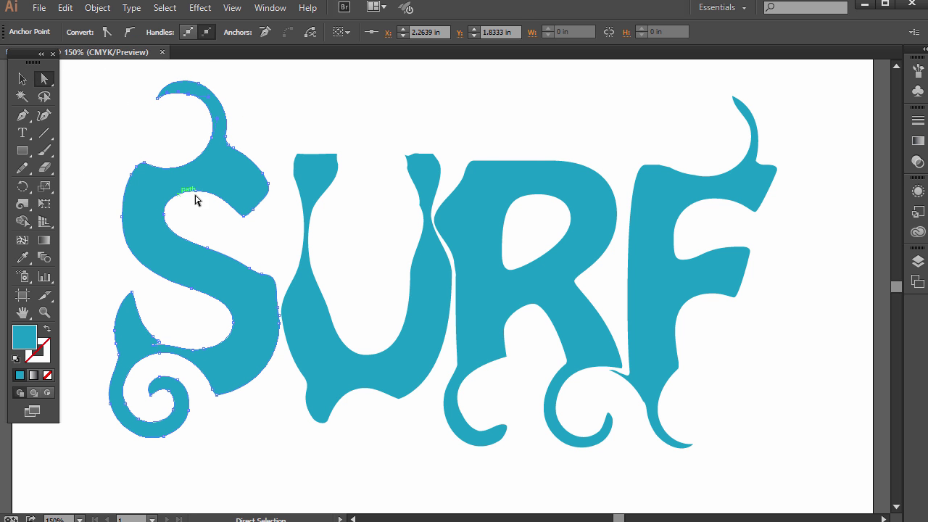
left_click(22, 134)
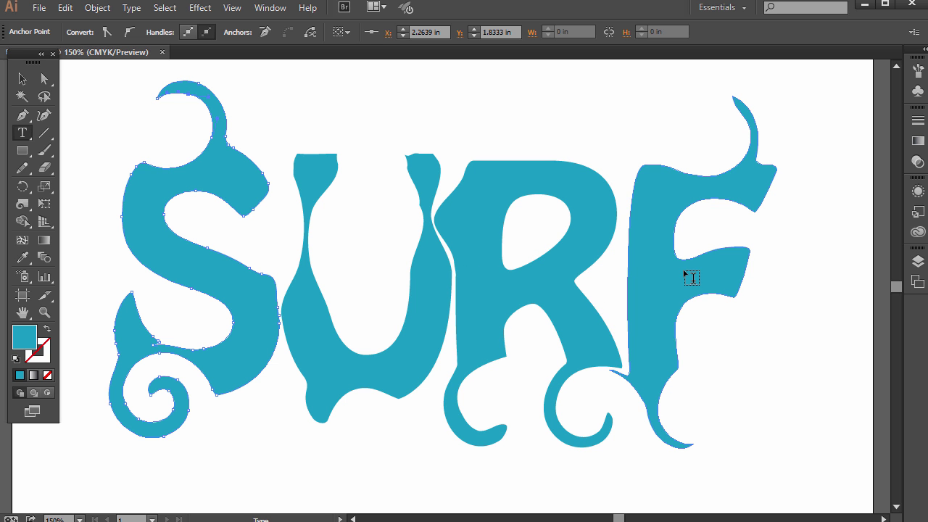
key("ctrl+shift+a")
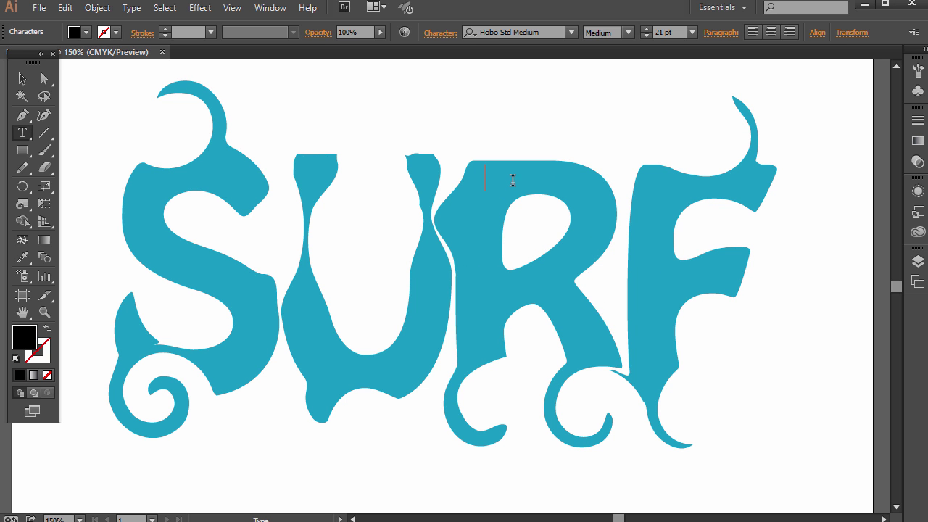
type("rtywertwertwertwertwer")
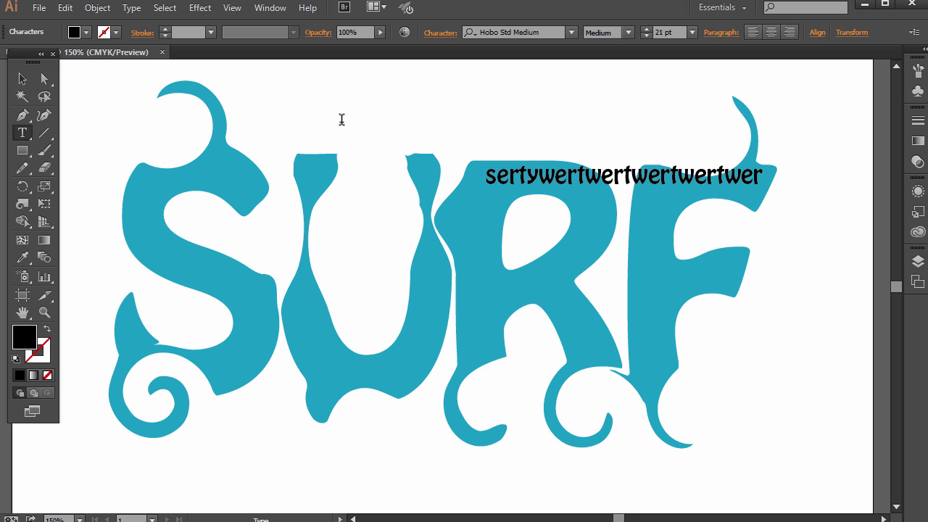
- Move the text line up above the R and F, then deselect it
left_click(23, 78)
left_click_drag(603, 174, 516, 112)
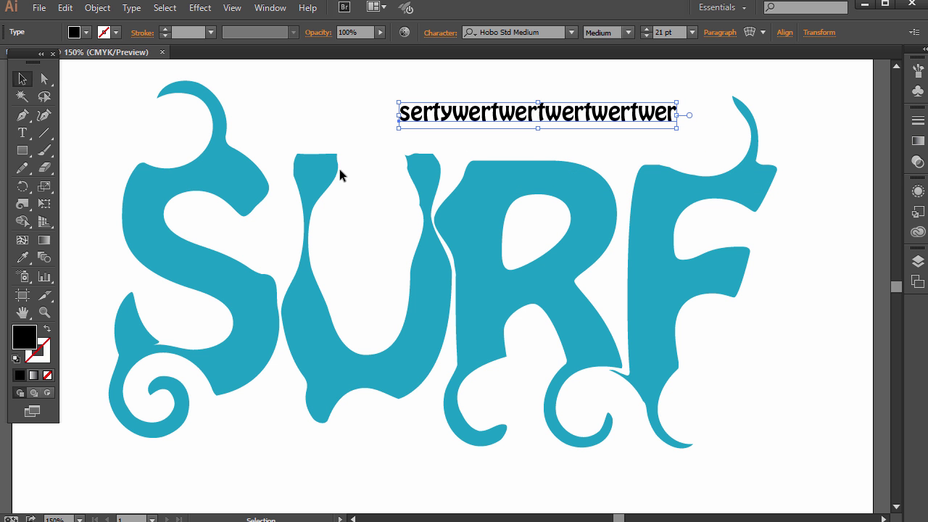
left_click(102, 196)
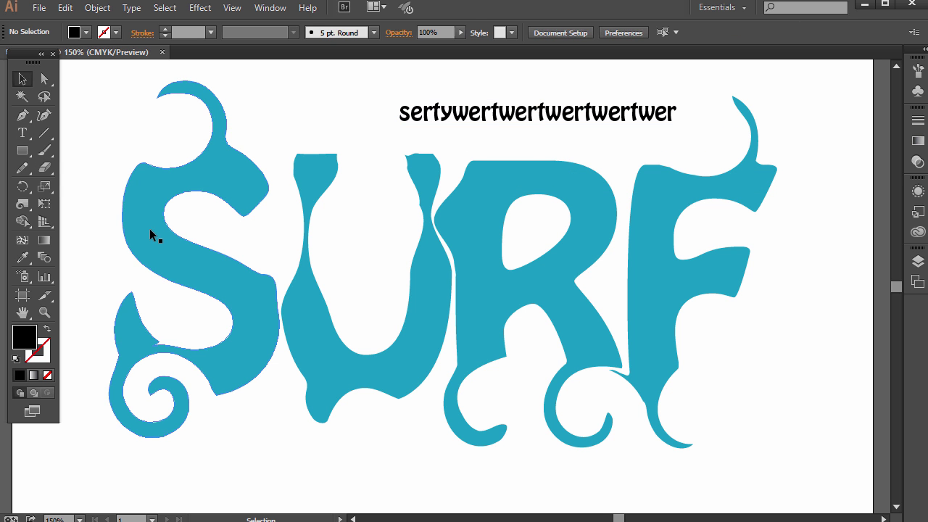
- Fill the S with bright yellow (#F9CC10), leaving U, R and F blue
left_click(149, 231)
double_click(25, 341)
left_click(464, 277)
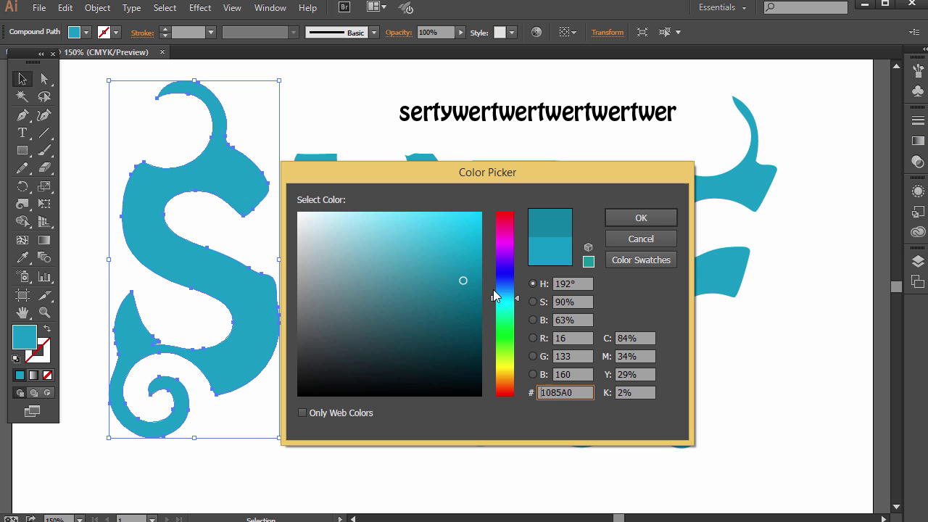
left_click(504, 370)
left_click(473, 214)
left_click(641, 217)
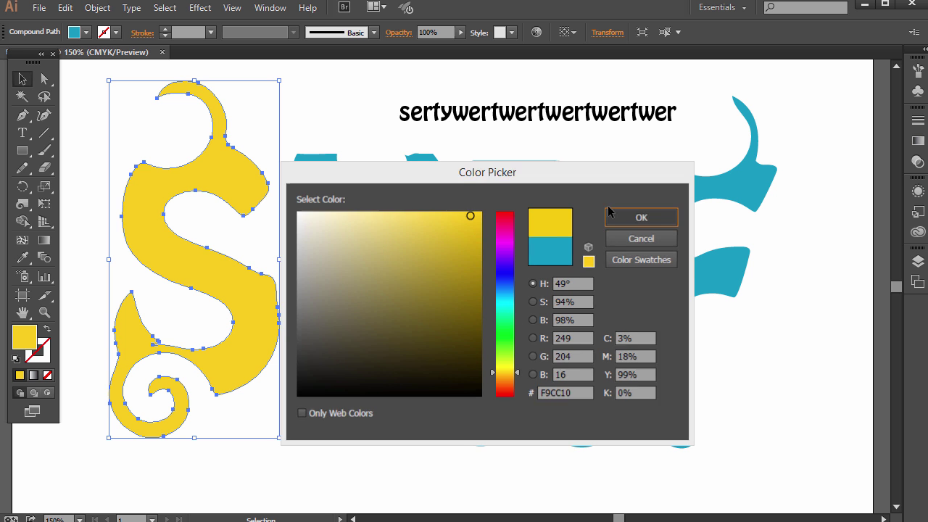
left_click(351, 101)
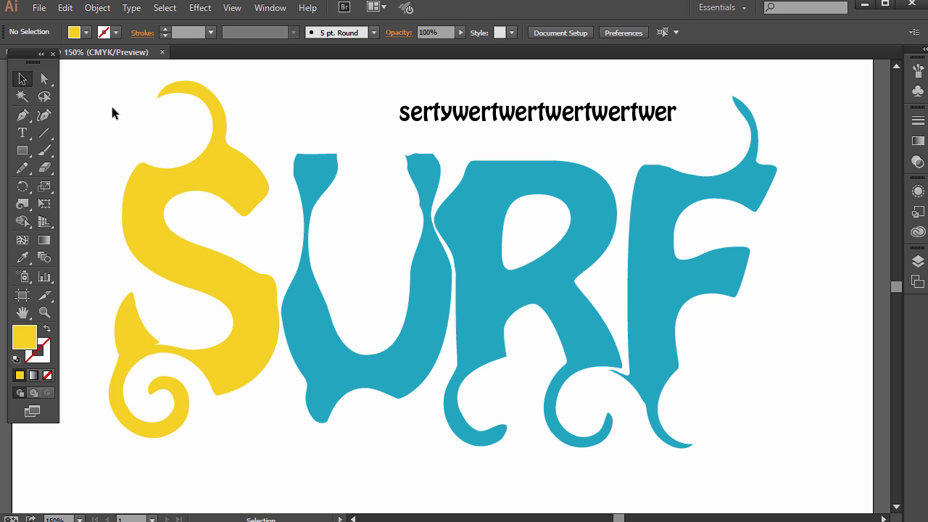
- Shift all the SURF letters and the text line slightly down and right together
left_click_drag(112, 109, 742, 434)
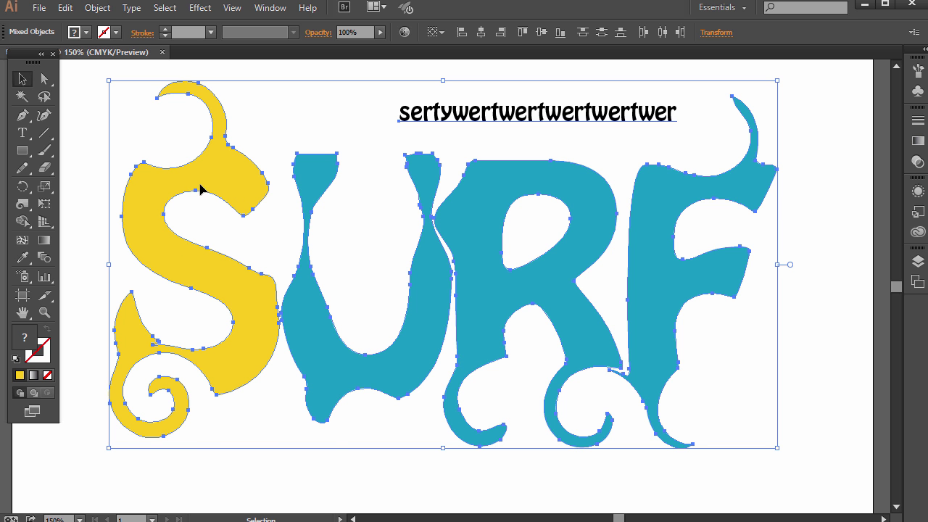
left_click_drag(207, 180, 211, 199)
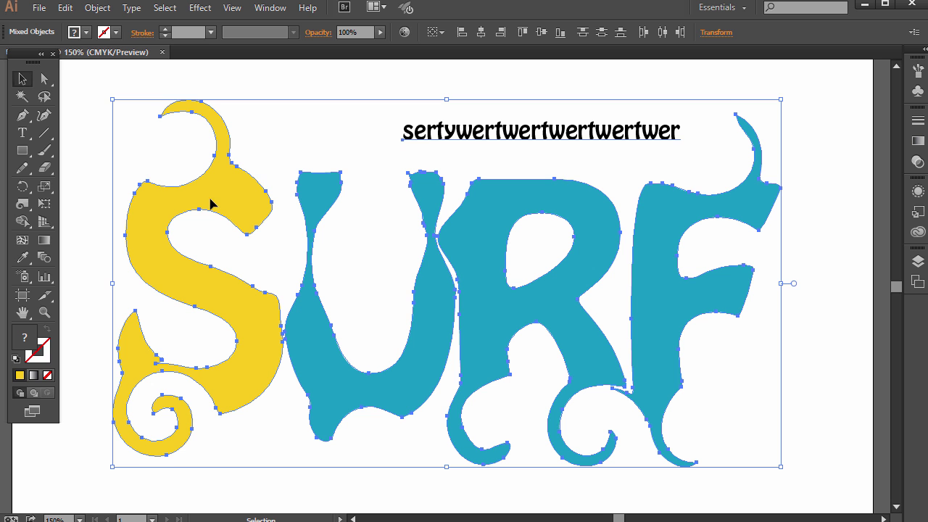
left_click(222, 97)
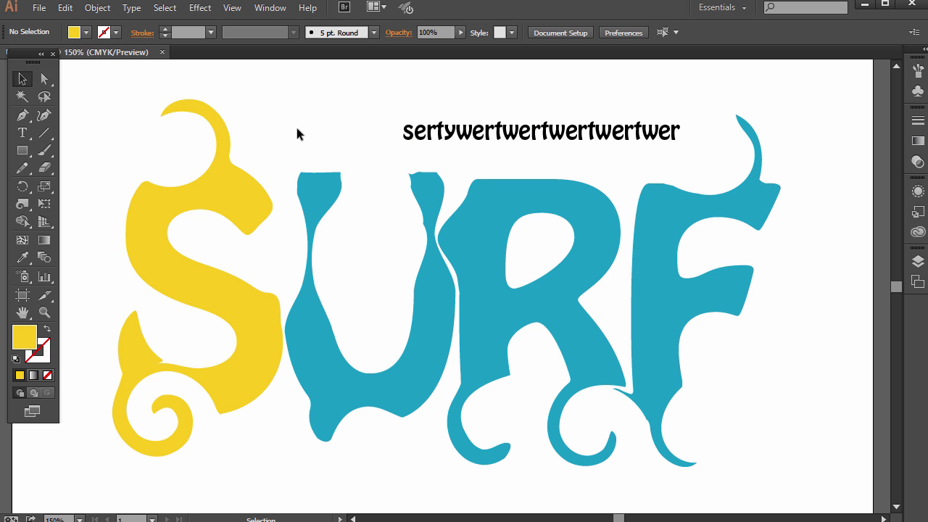